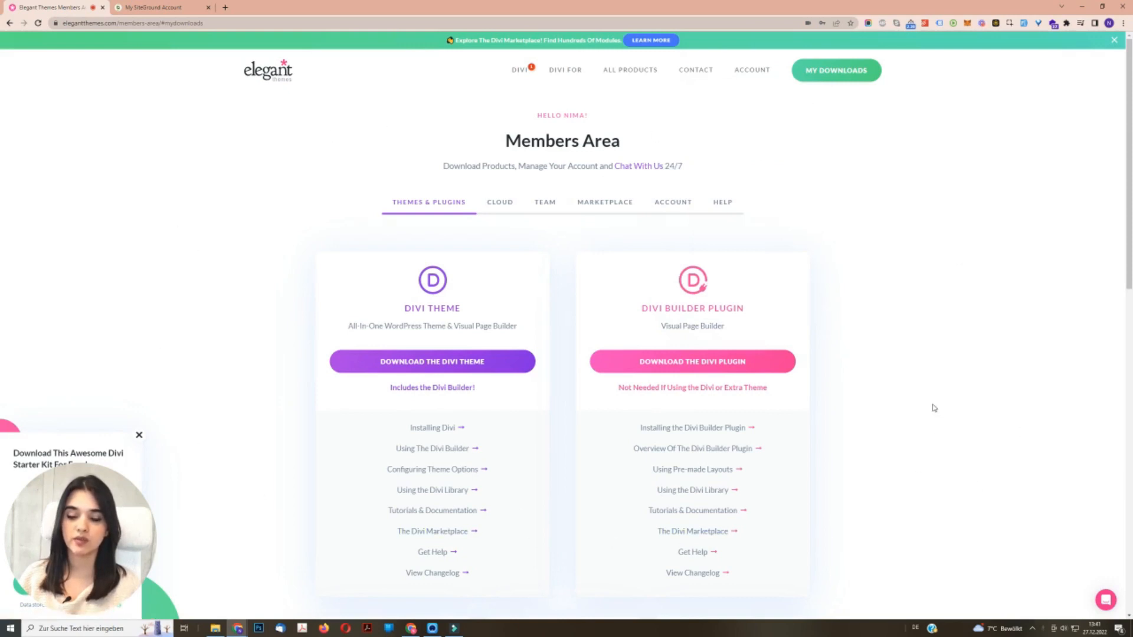
- Switch from the Elegant Themes members area to the SiteGround account and open the site's WordPress admin
scroll(925, 403, down, 3)
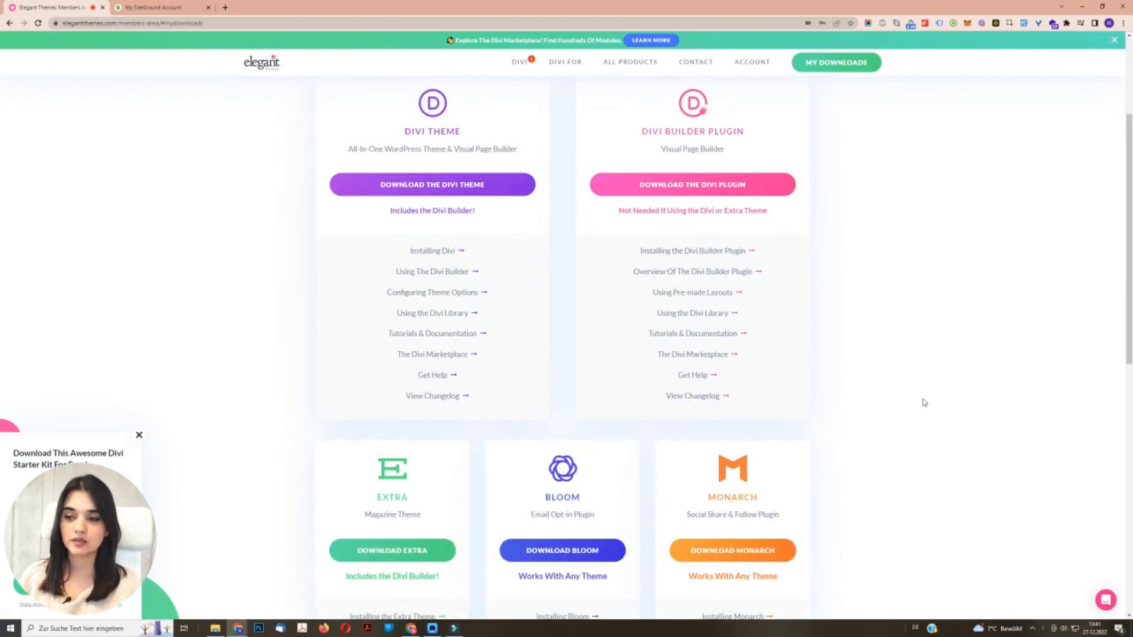
scroll(924, 403, down, 2)
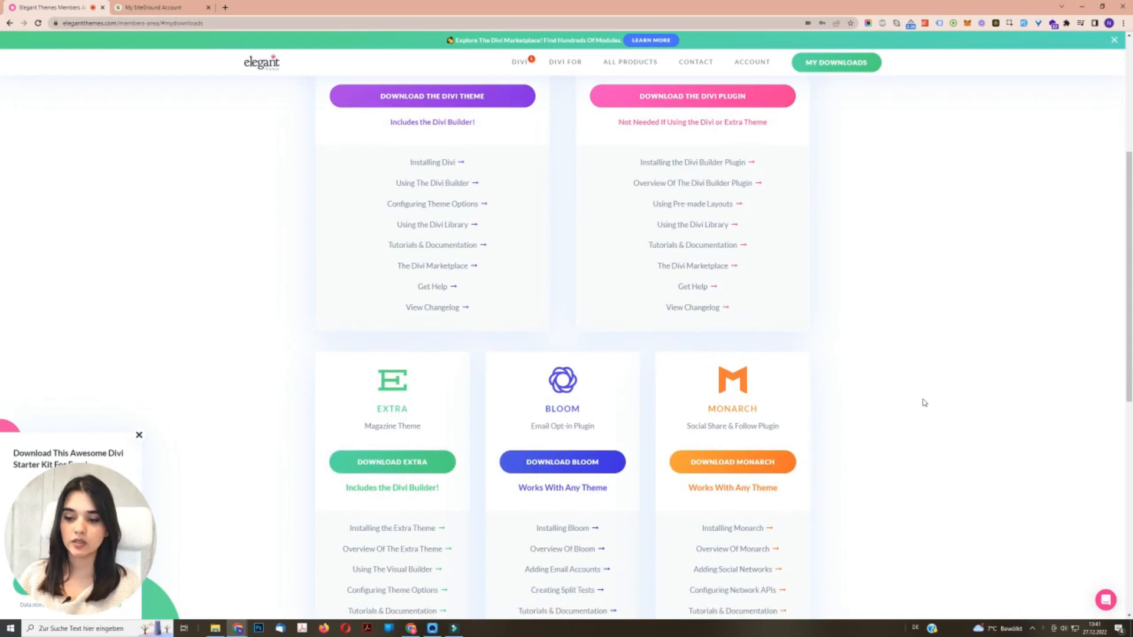
scroll(924, 403, up, 3)
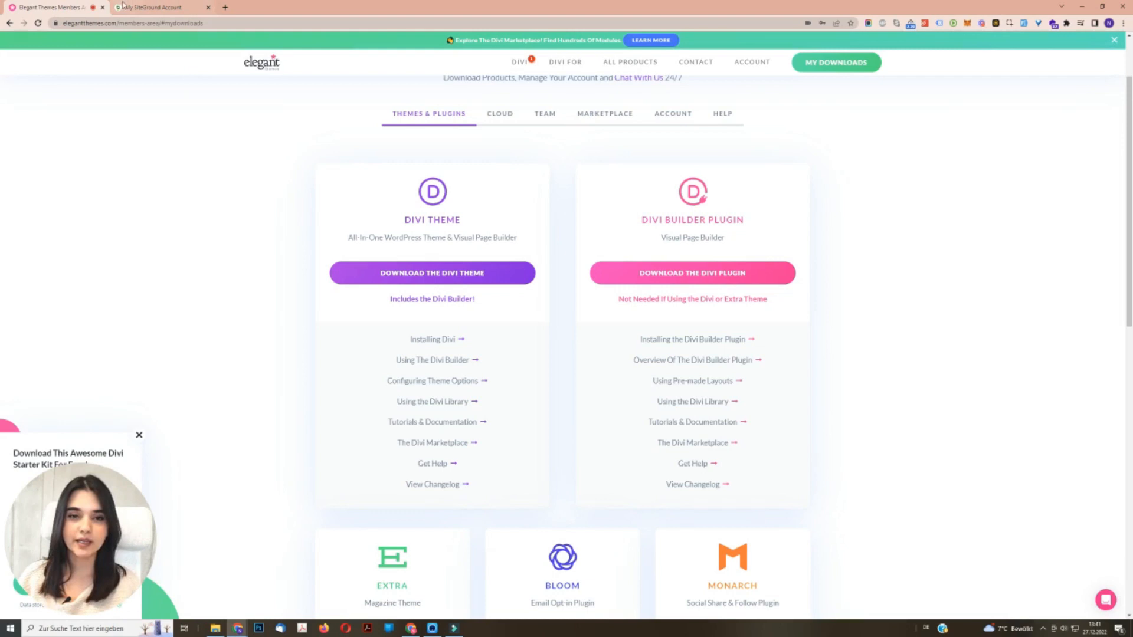
click(139, 6)
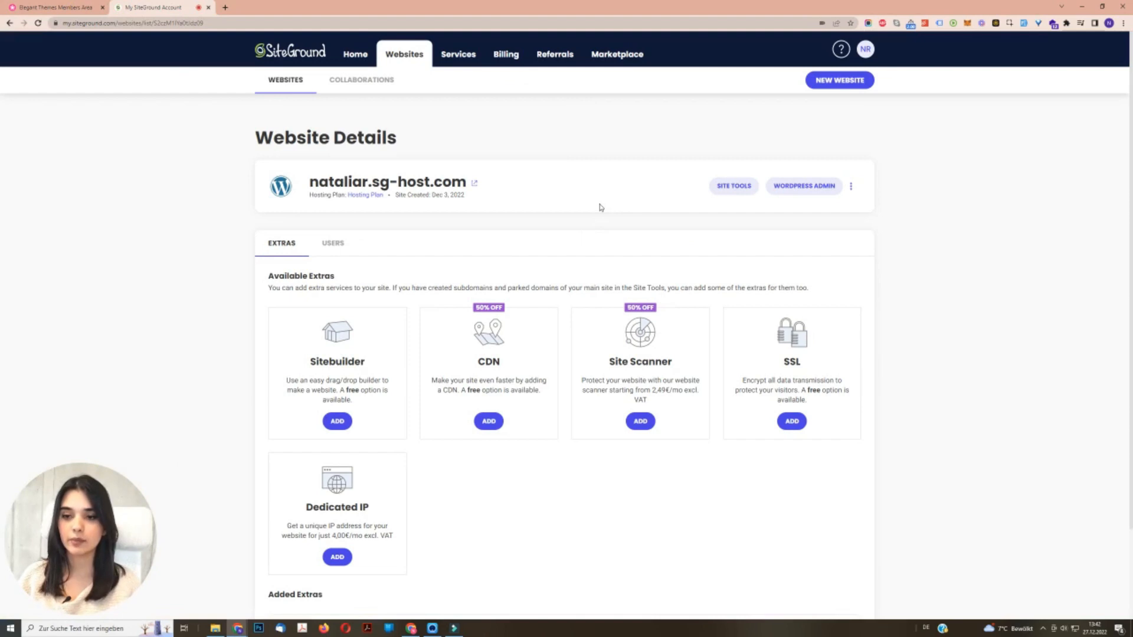
click(819, 186)
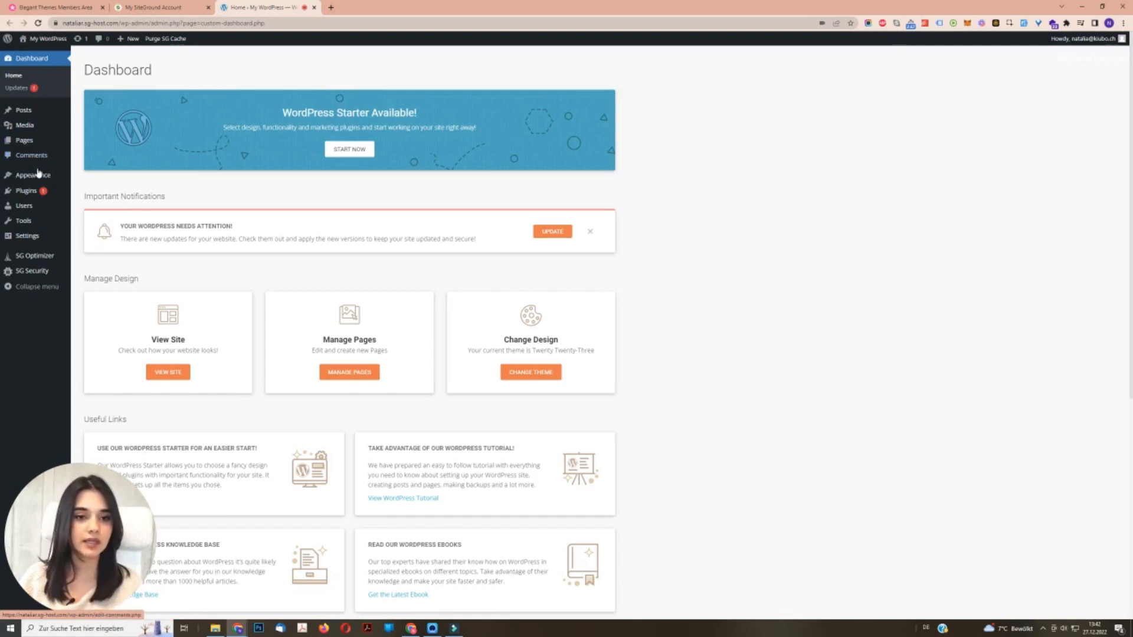
- Upload the theme file Divi (40).zip to WordPress and install it
mouse_move(37, 179)
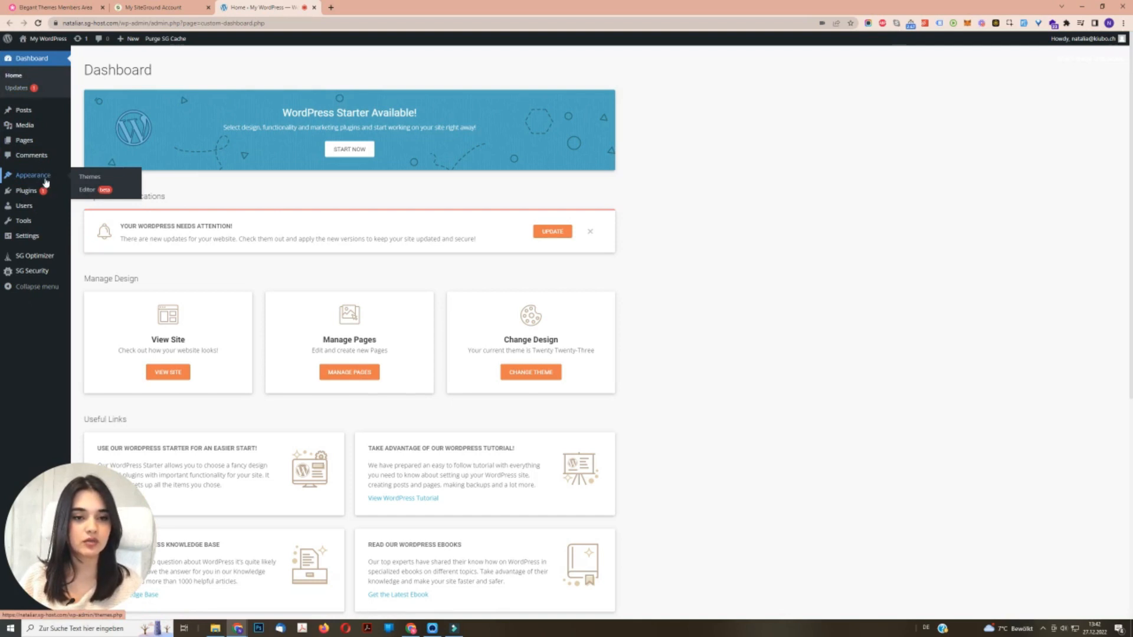
click(88, 177)
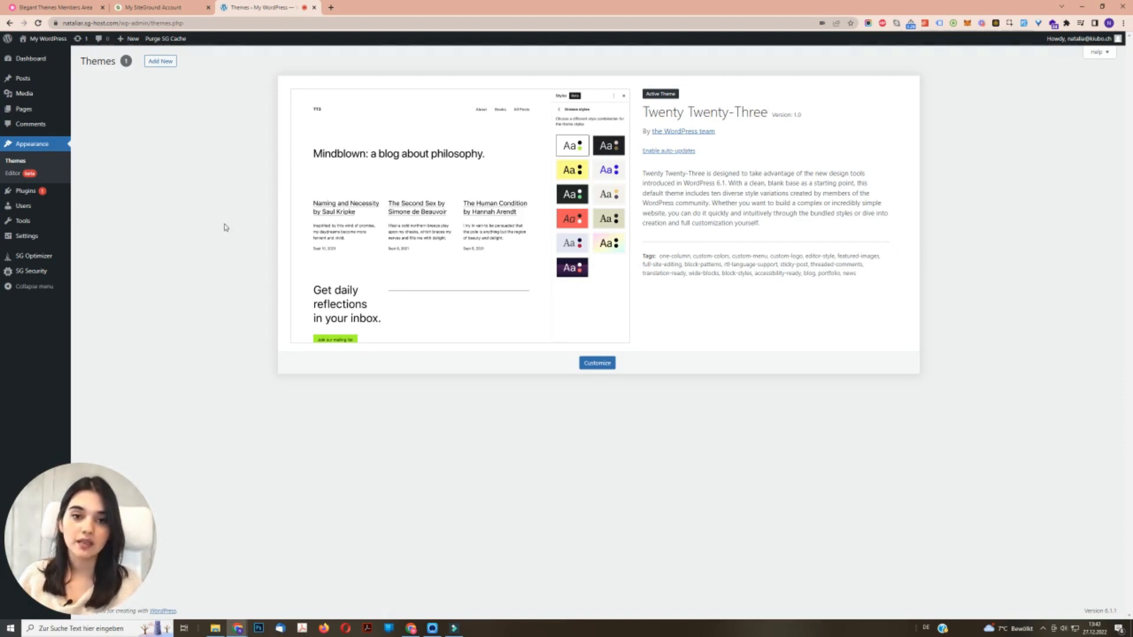
click(171, 68)
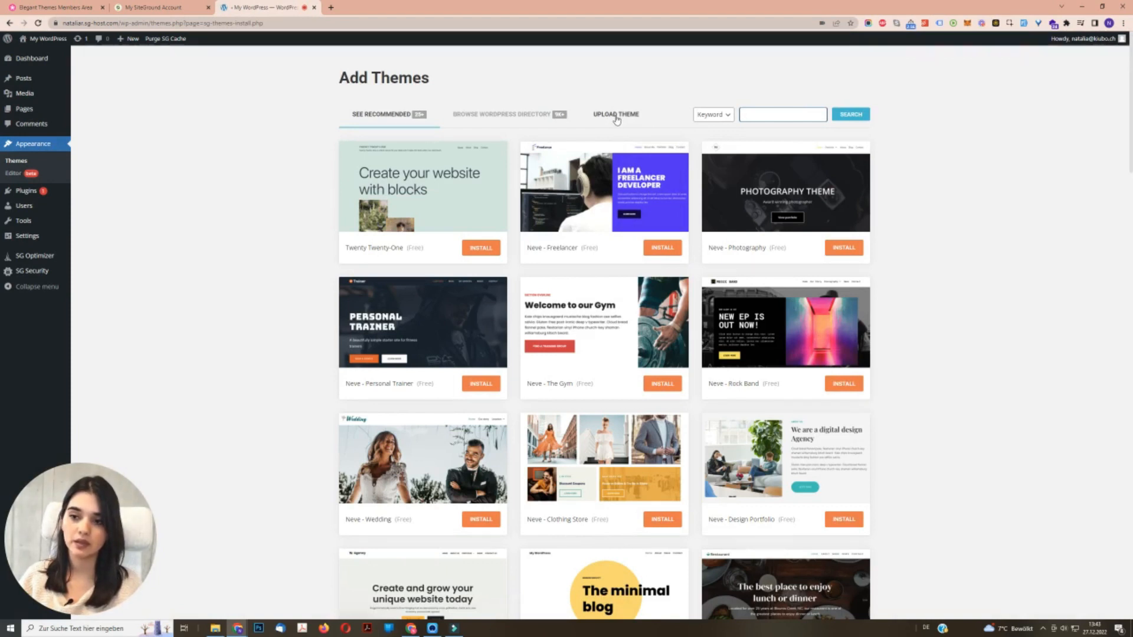
click(617, 118)
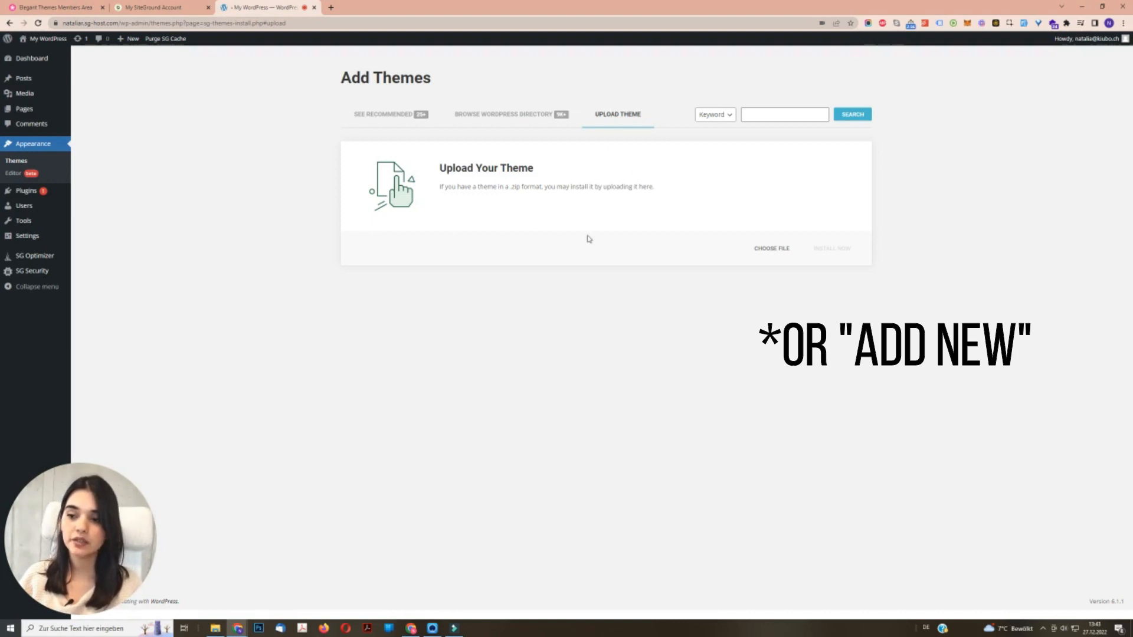
click(789, 252)
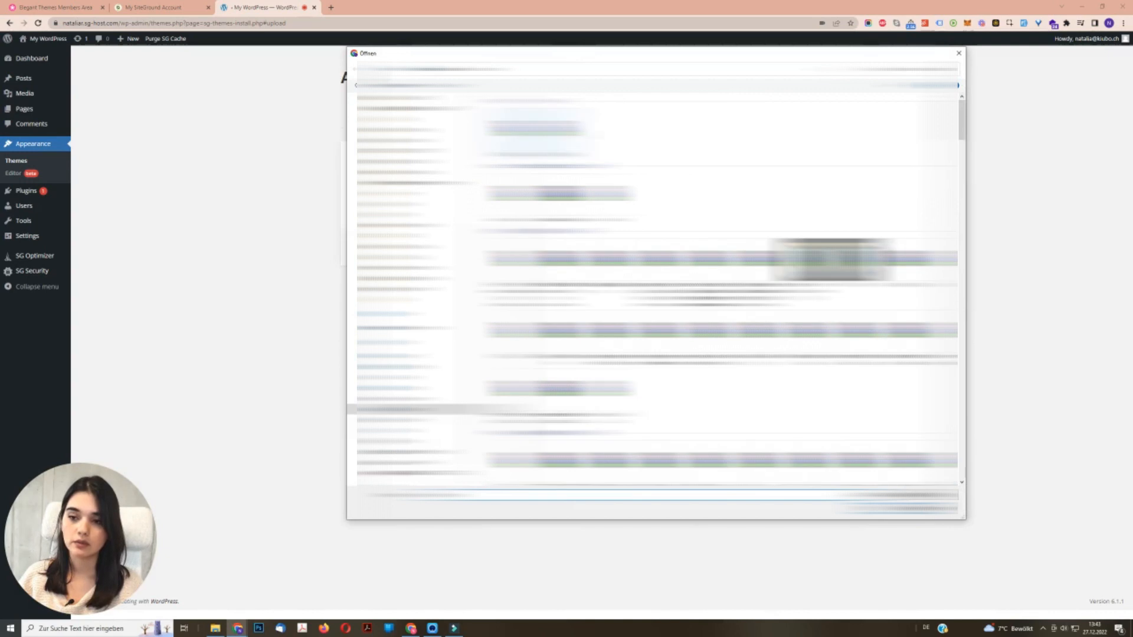
double_click(534, 131)
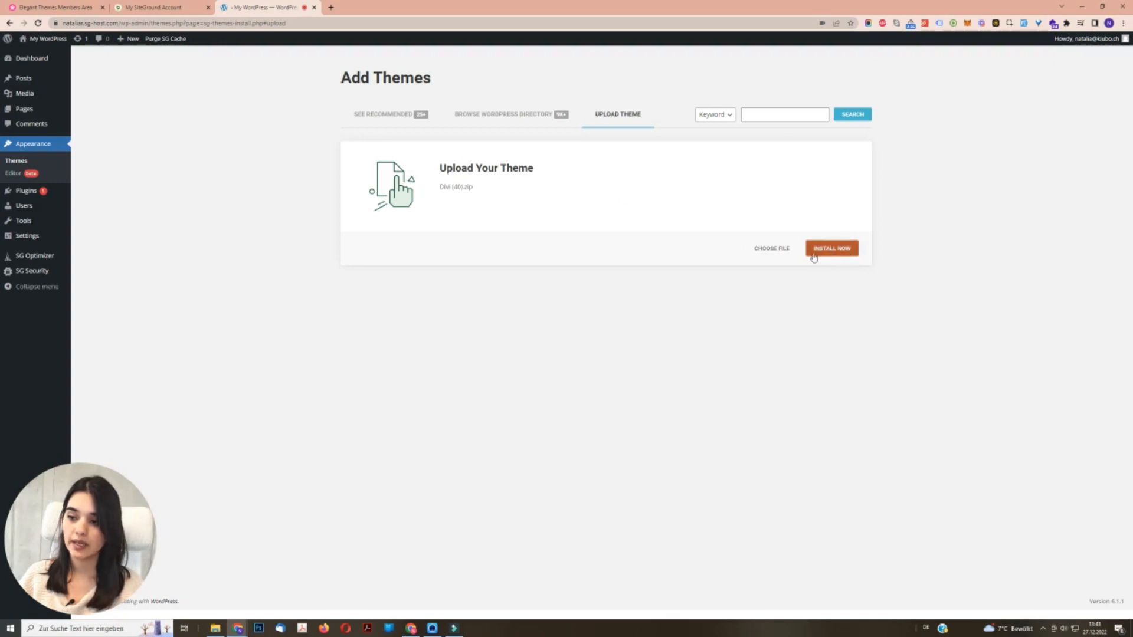
click(833, 248)
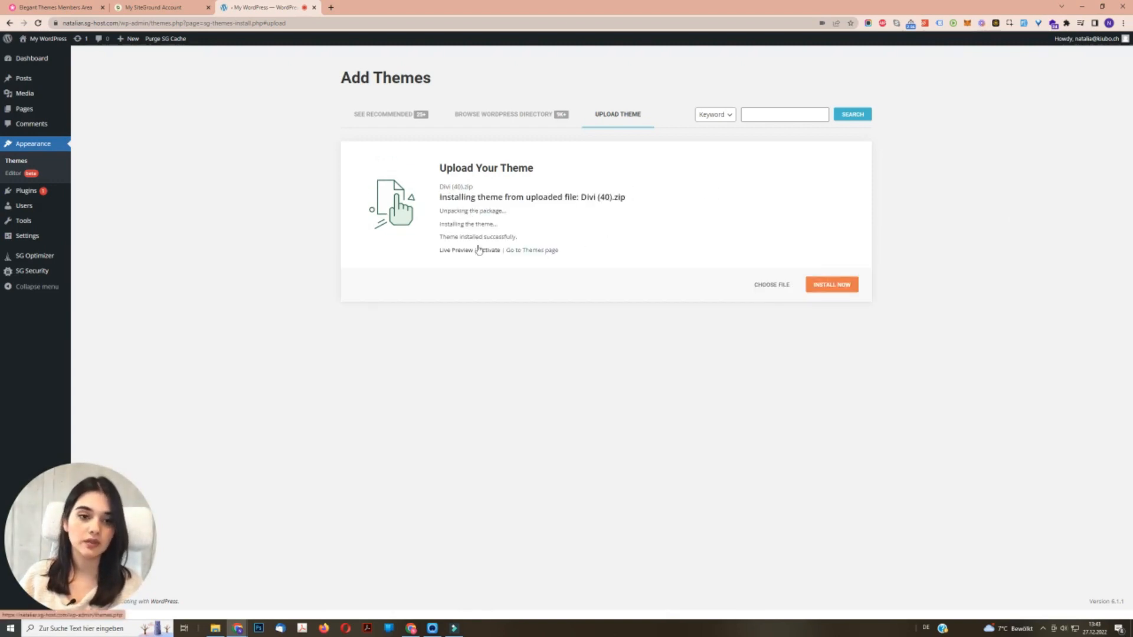
- Return to the installed themes and open the live site in a new tab to view its current design
click(11, 165)
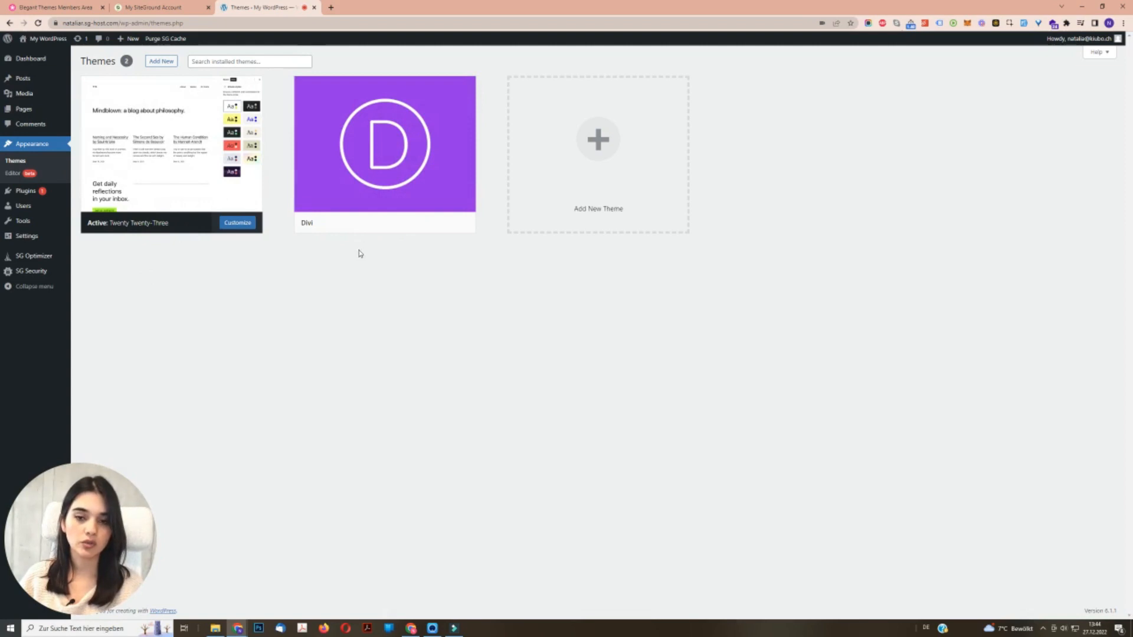
right_click(51, 42)
click(82, 45)
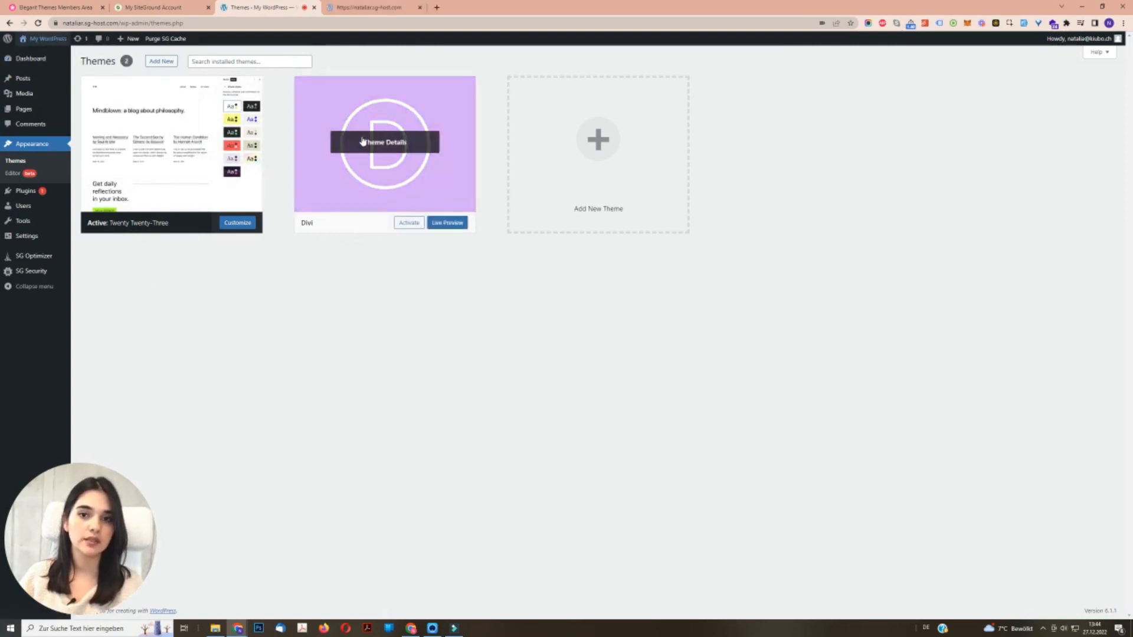
click(371, 15)
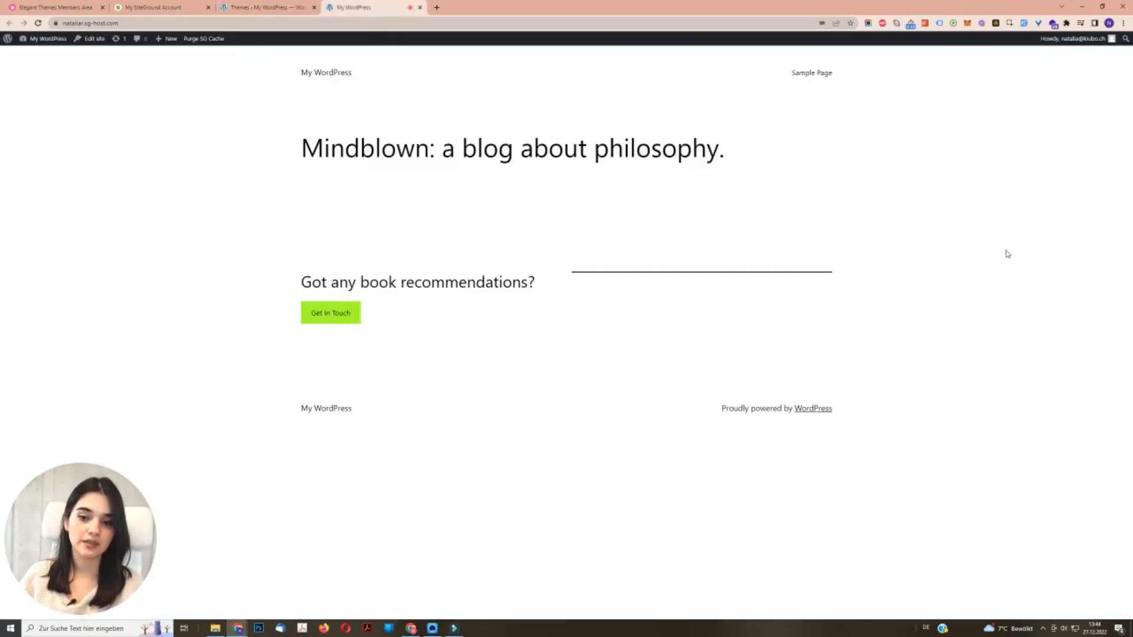
- Activate the Divi theme and reload the live site
click(268, 7)
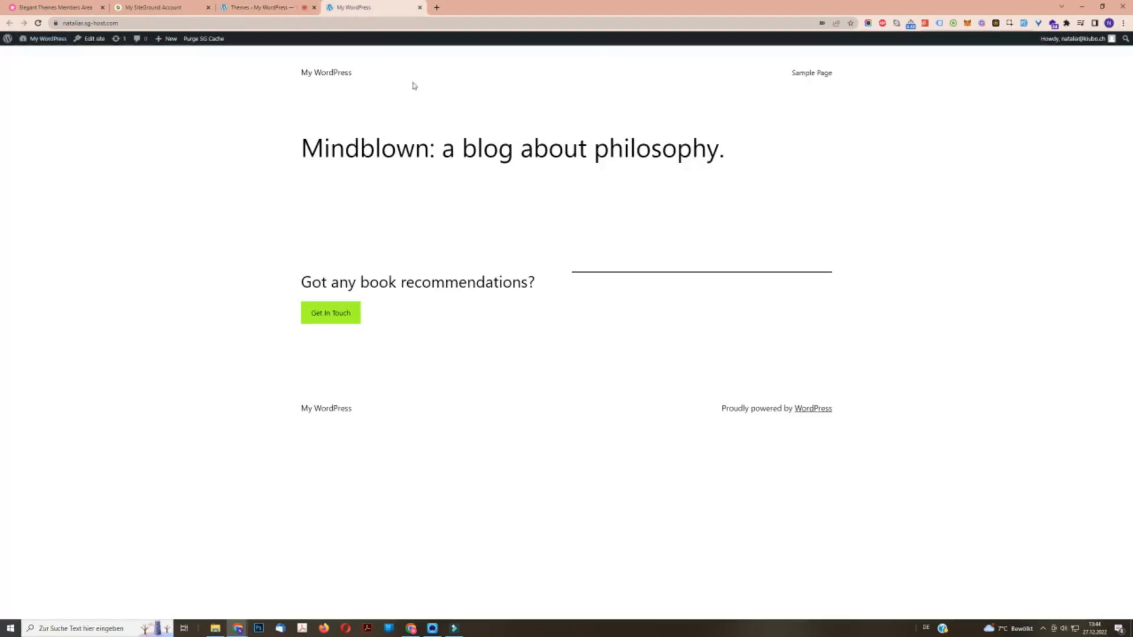
click(38, 24)
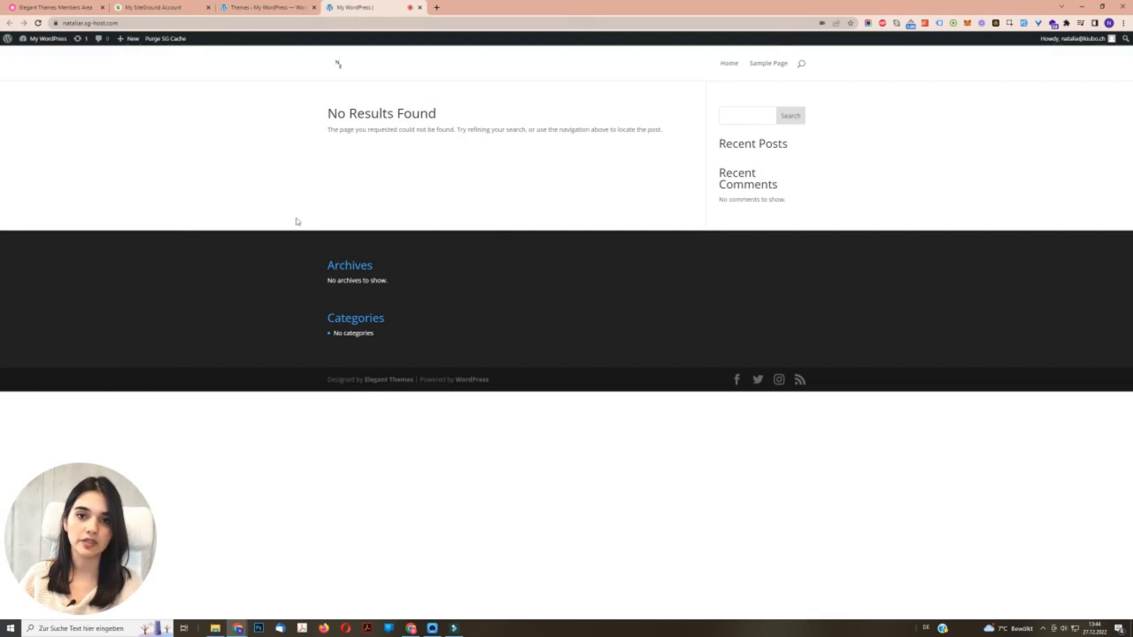
- Return to the WordPress admin and open Divi's Theme Options
click(258, 8)
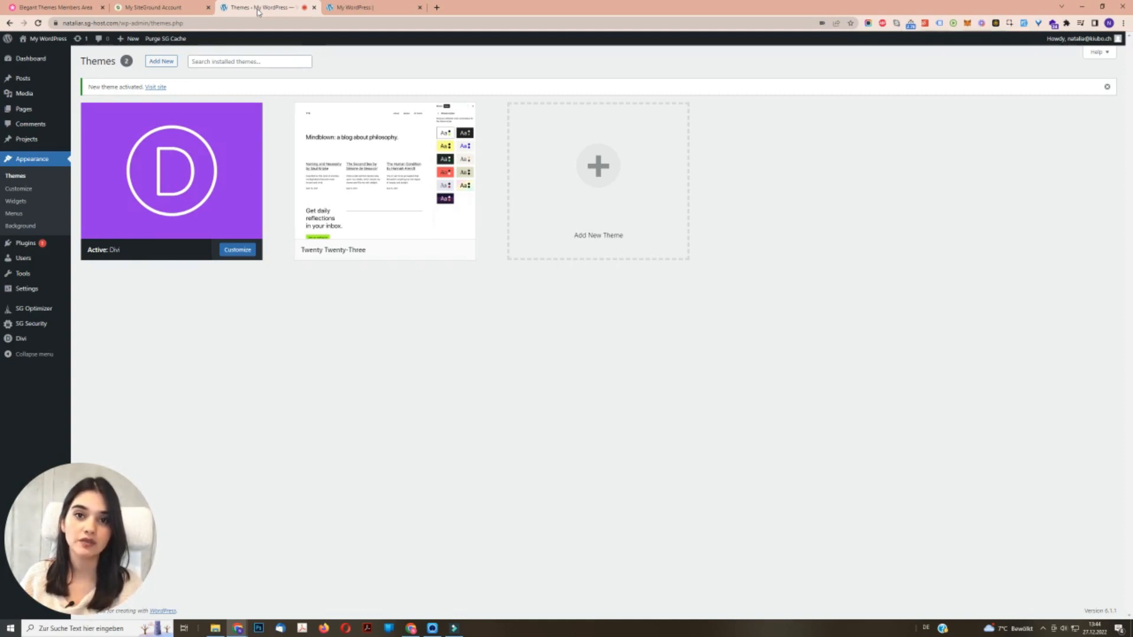
mouse_move(240, 185)
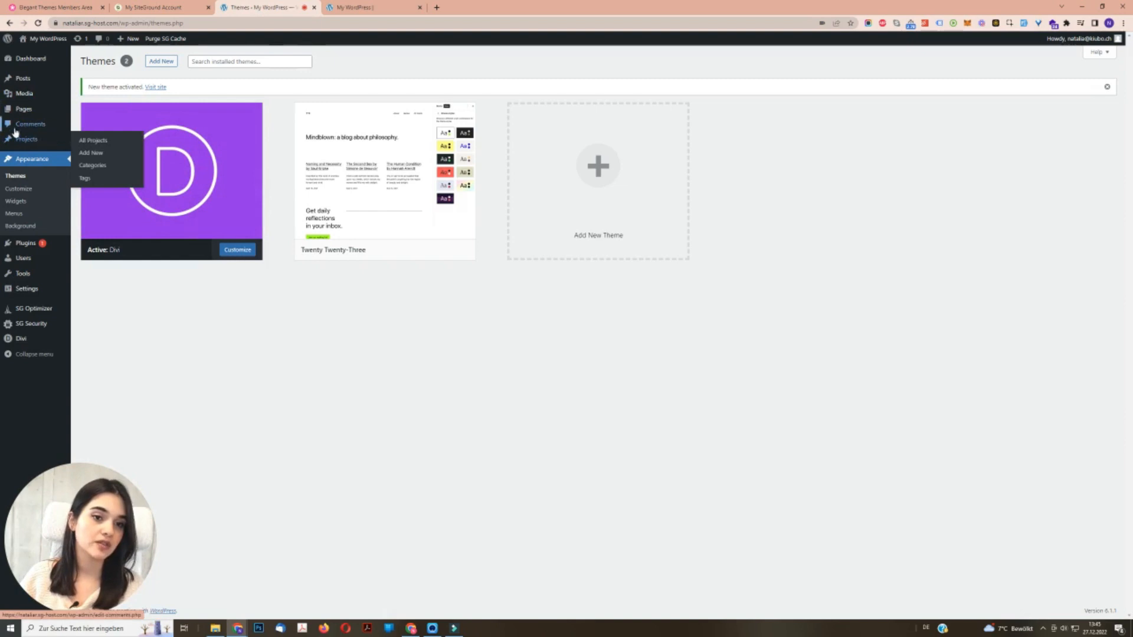
mouse_move(29, 145)
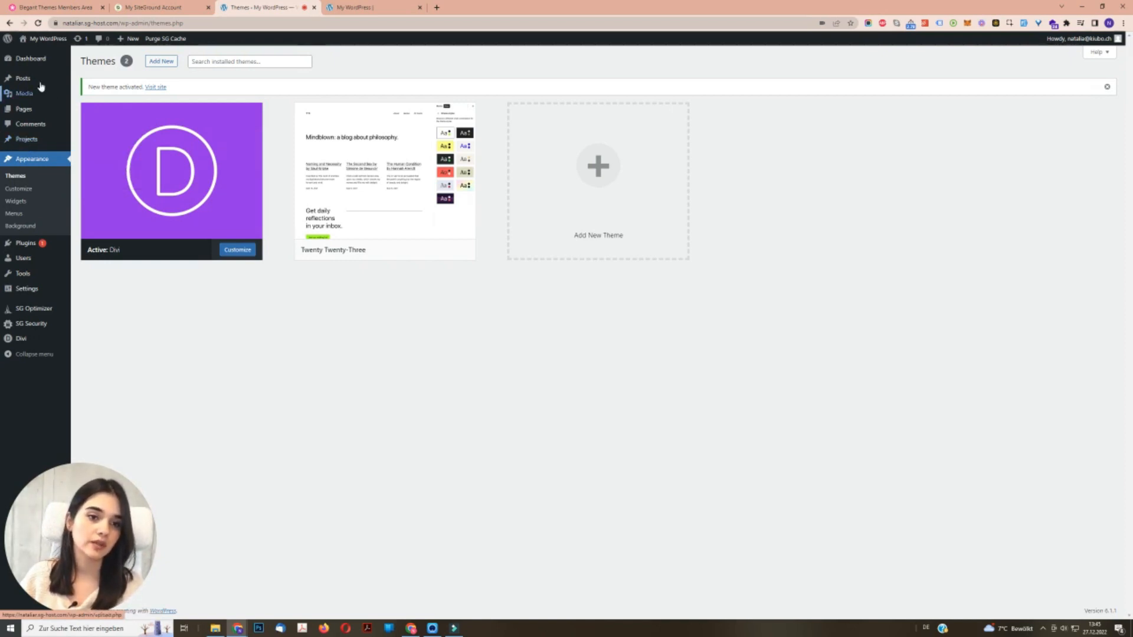
mouse_move(26, 80)
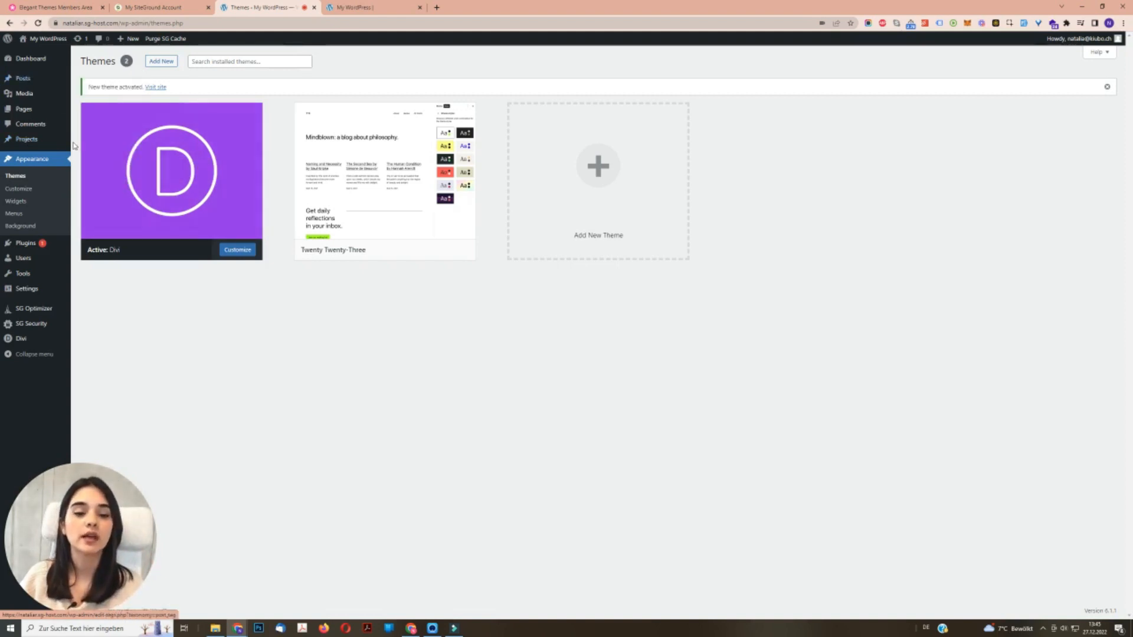
mouse_move(48, 341)
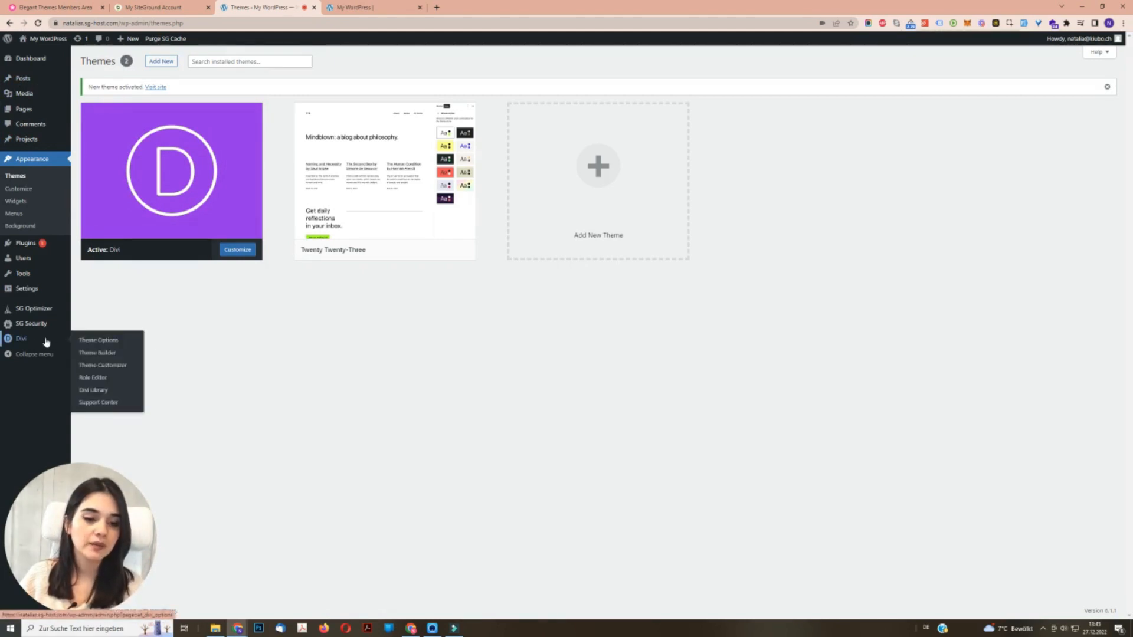
click(108, 342)
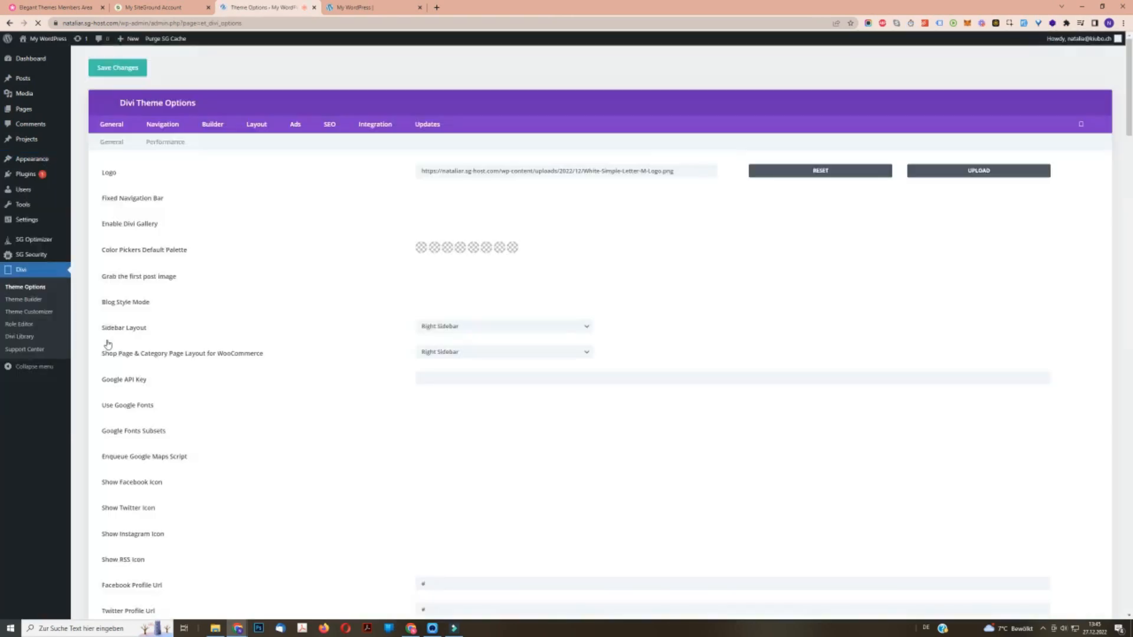
- Clear the existing logo address and set White-Simple-Letter-M-Logo.png from the media library as the site logo
double_click(696, 174)
key(ctrl+a)
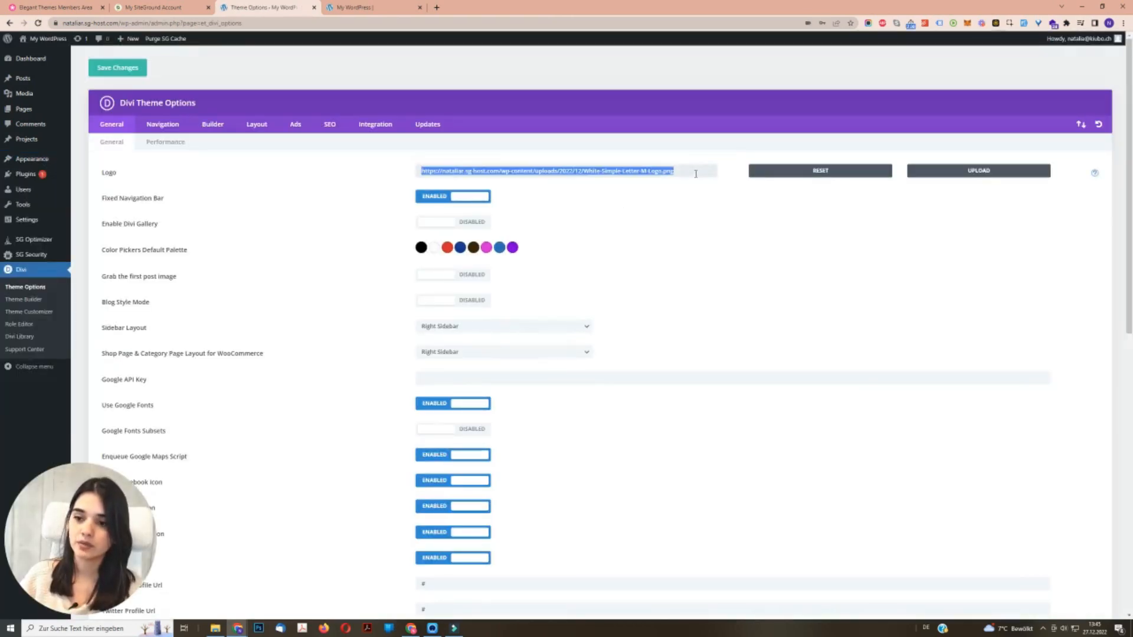
key(BackSpace)
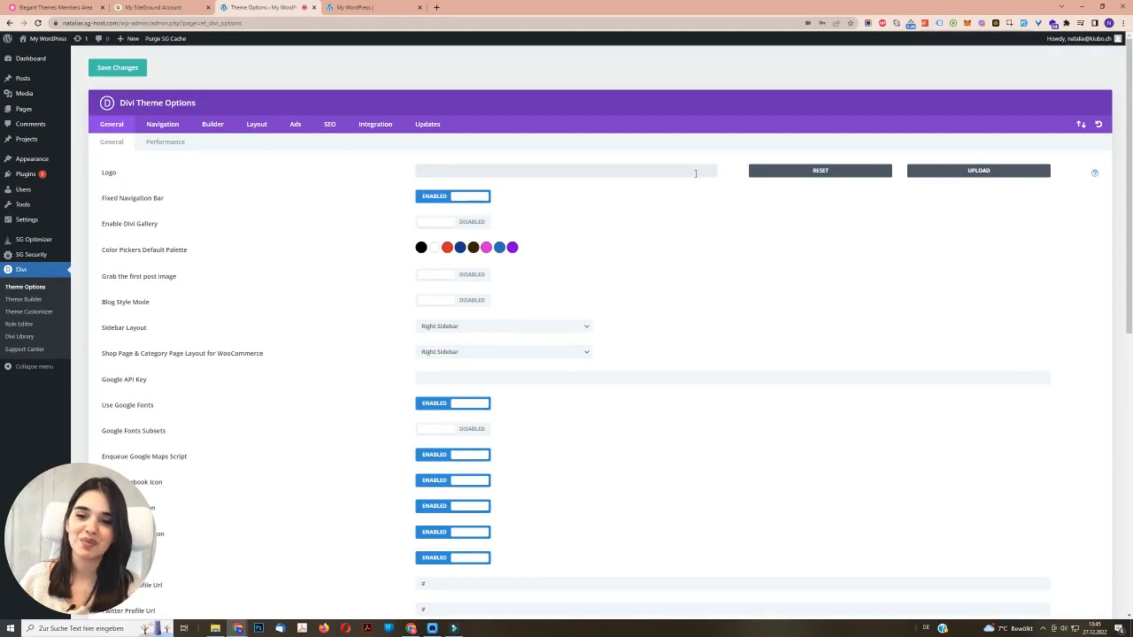
double_click(107, 172)
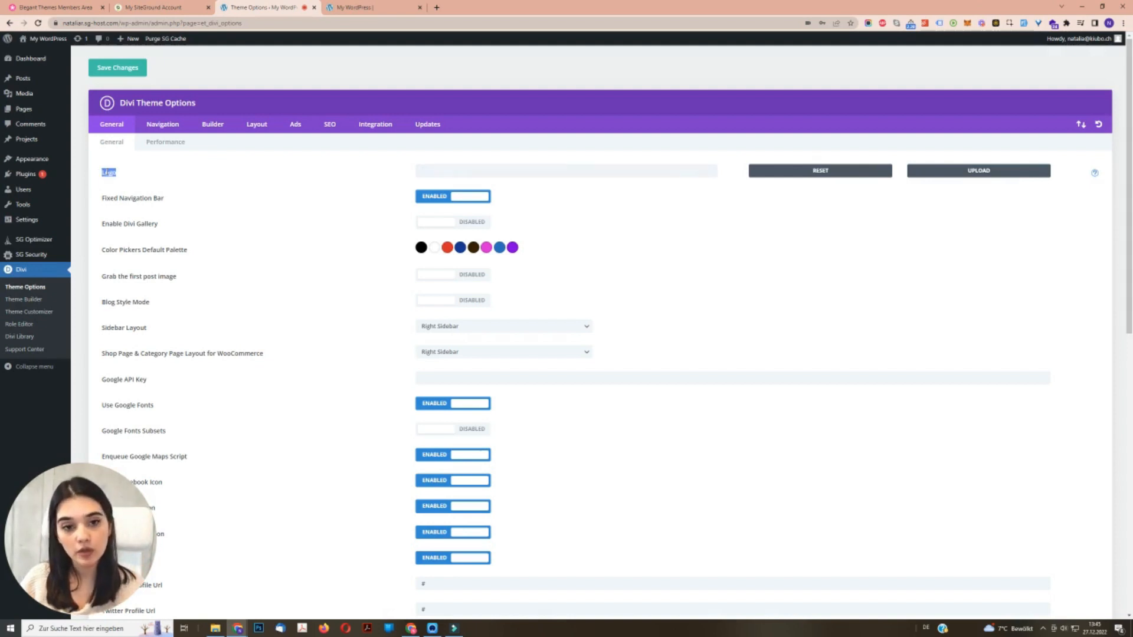
click(978, 175)
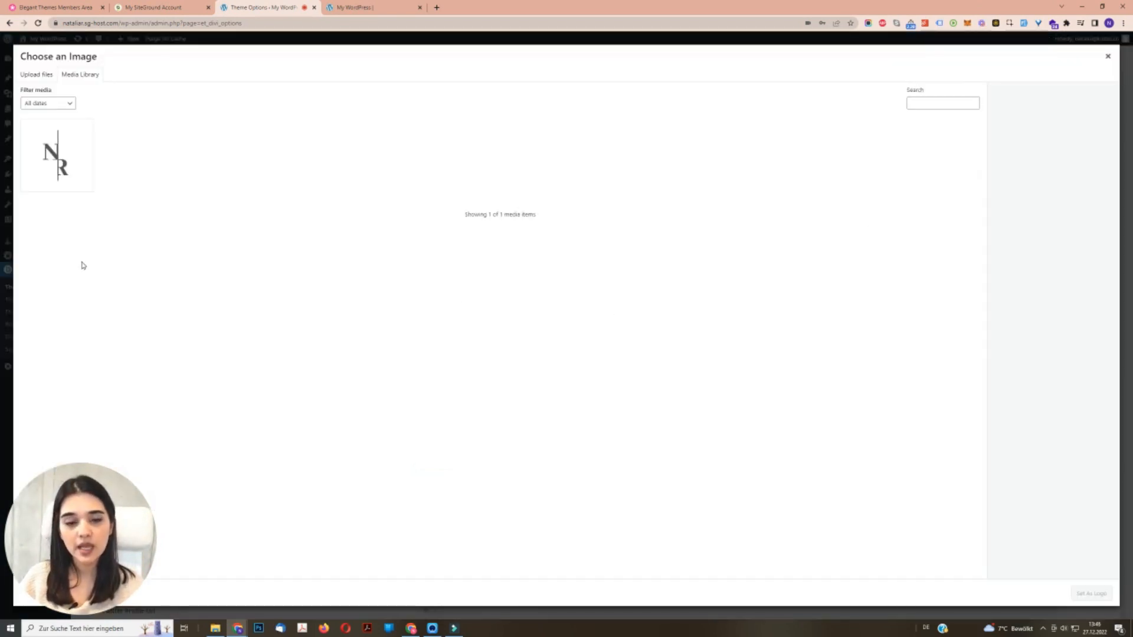
click(30, 77)
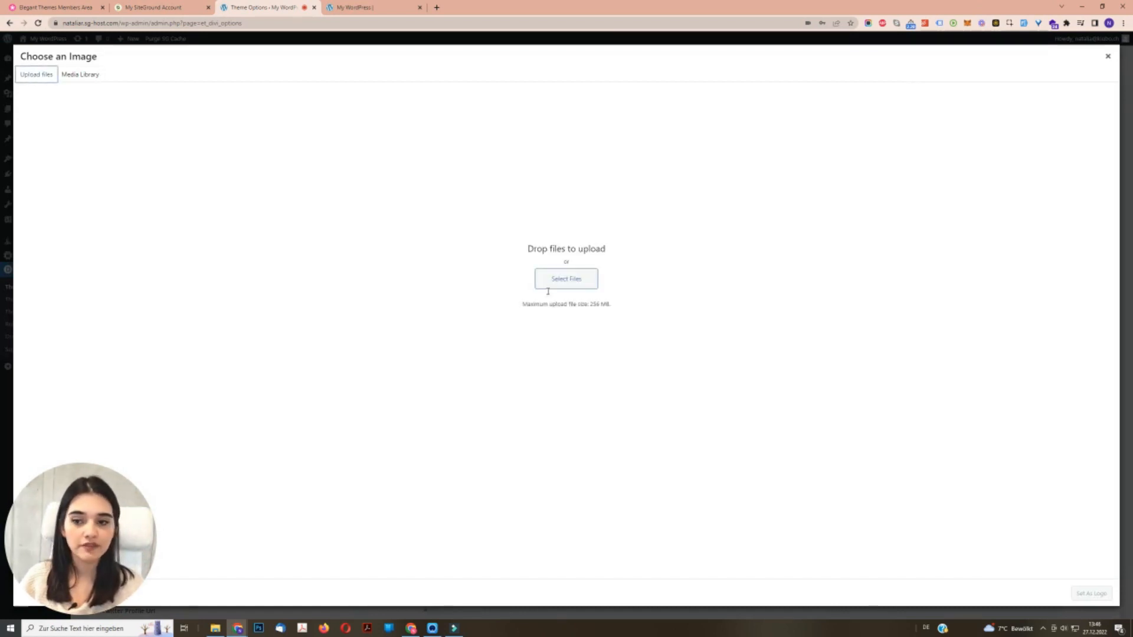
click(82, 75)
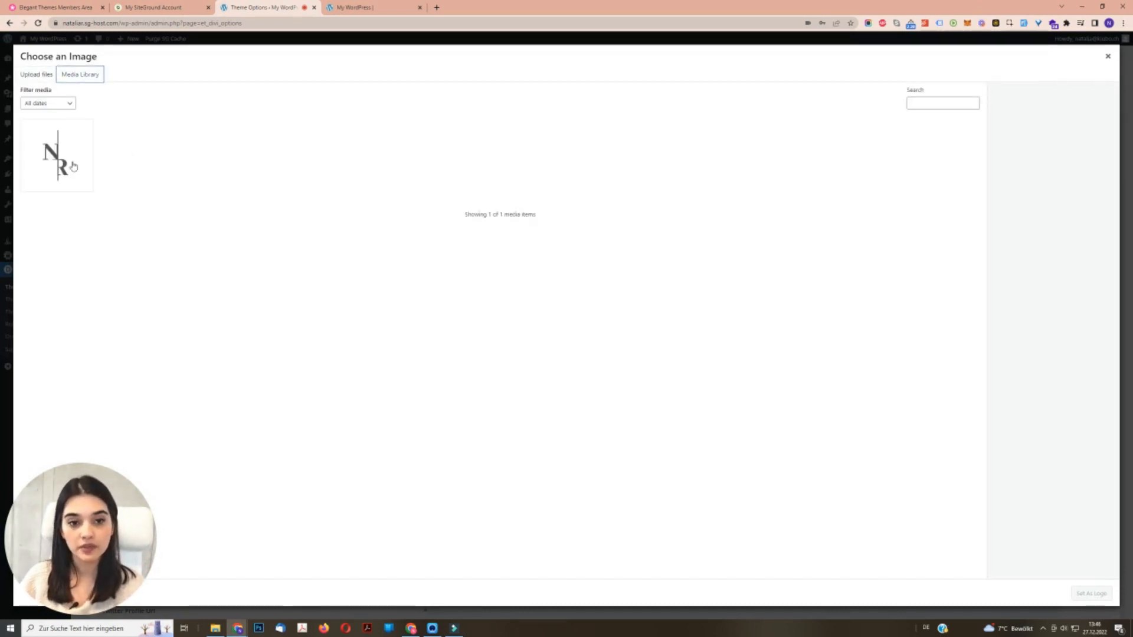
click(60, 175)
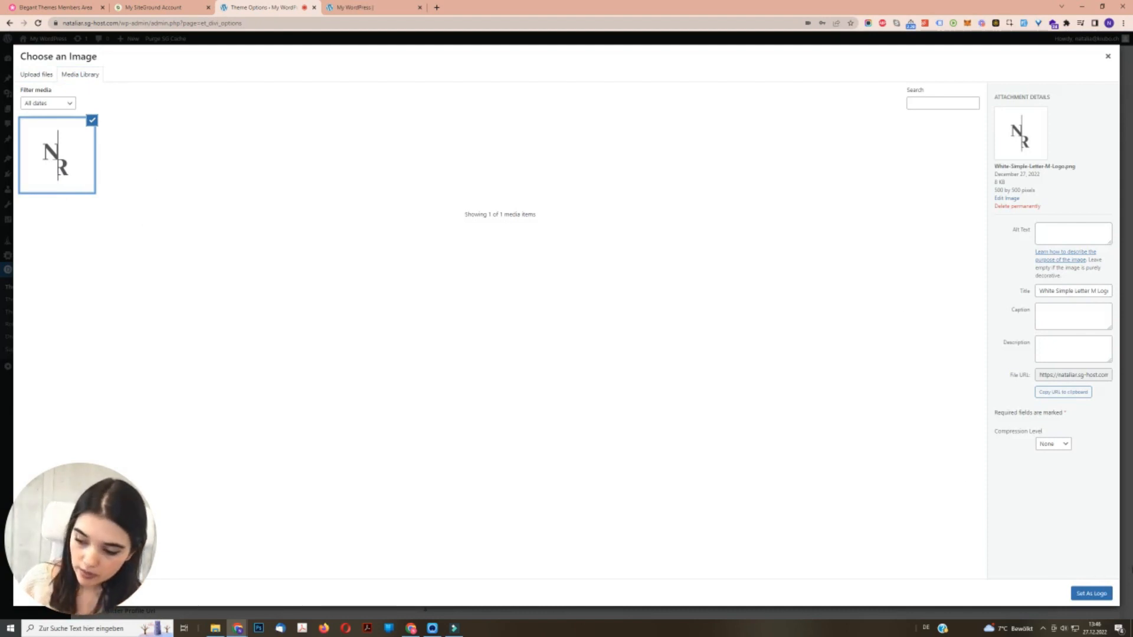
click(1090, 594)
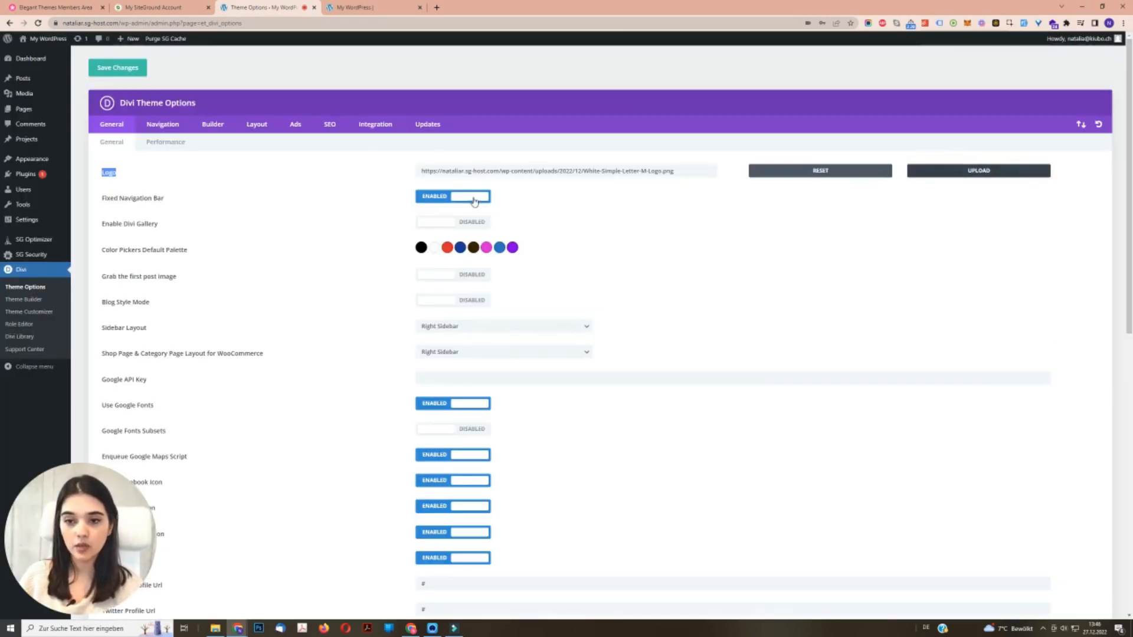
- Examine the live site alongside the Fixed Navigation Bar and Color Pickers Default Palette settings in the theme options
click(354, 7)
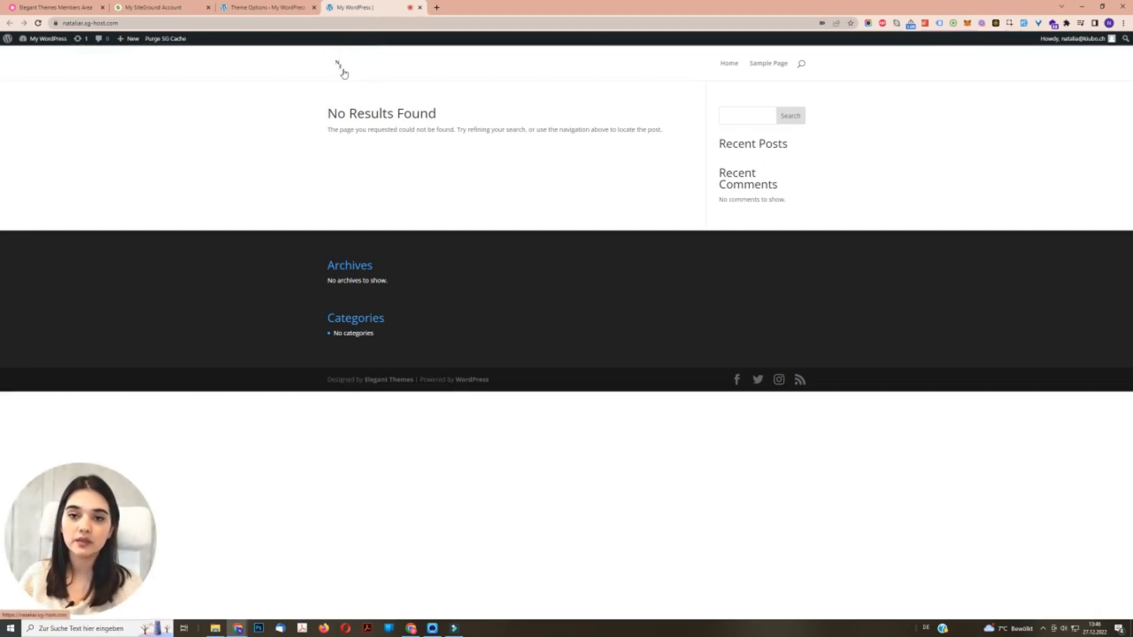
click(267, 8)
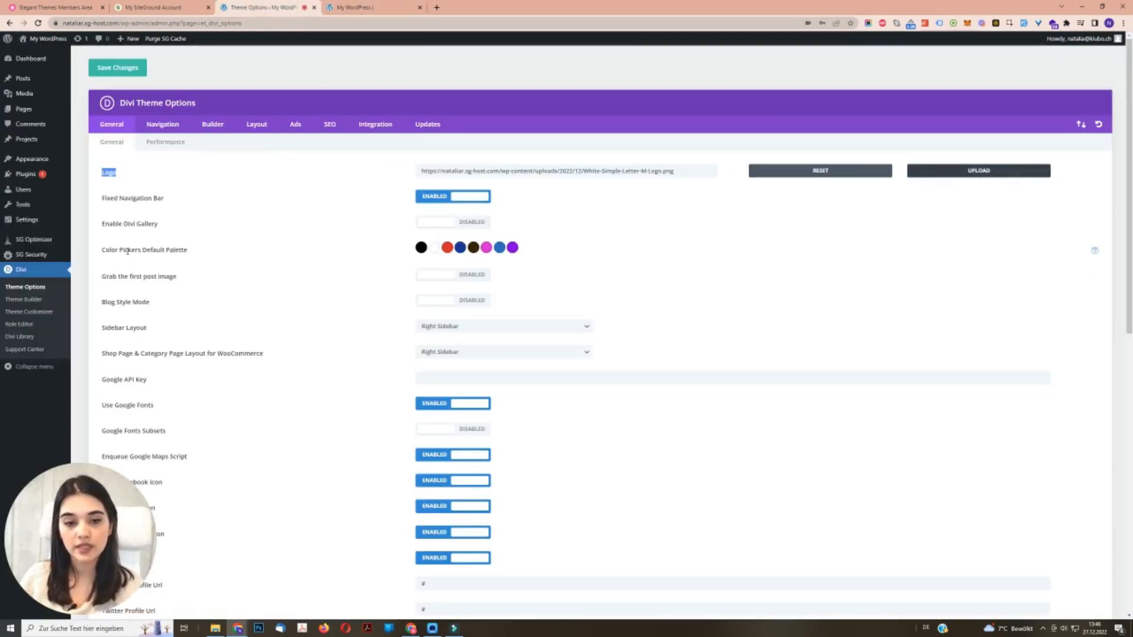
triple_click(127, 251)
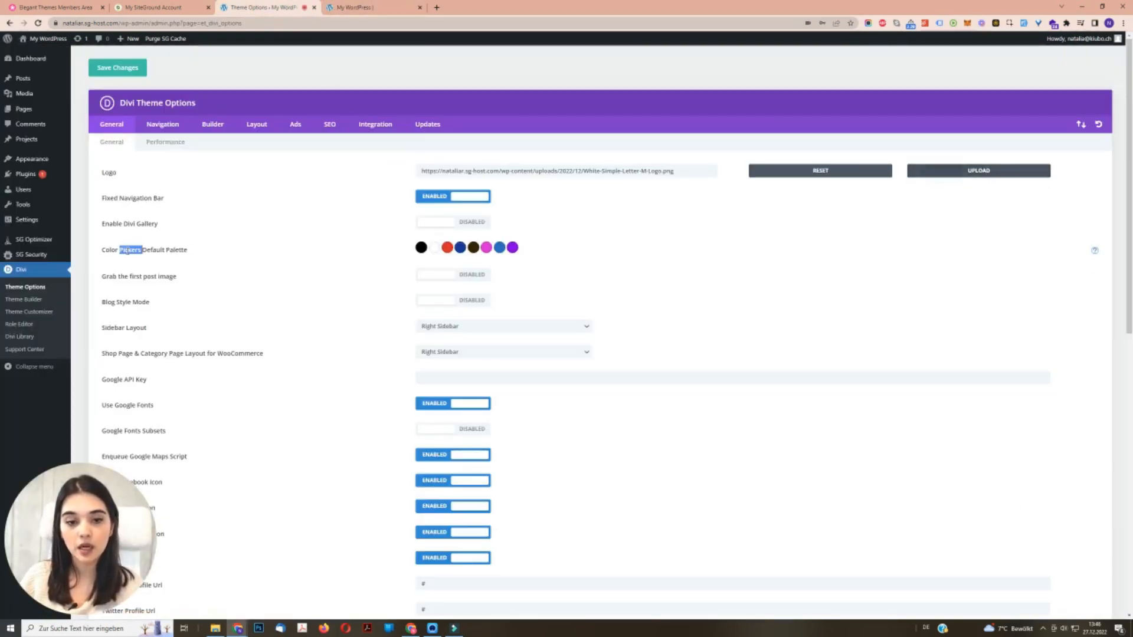
click(189, 257)
click(369, 8)
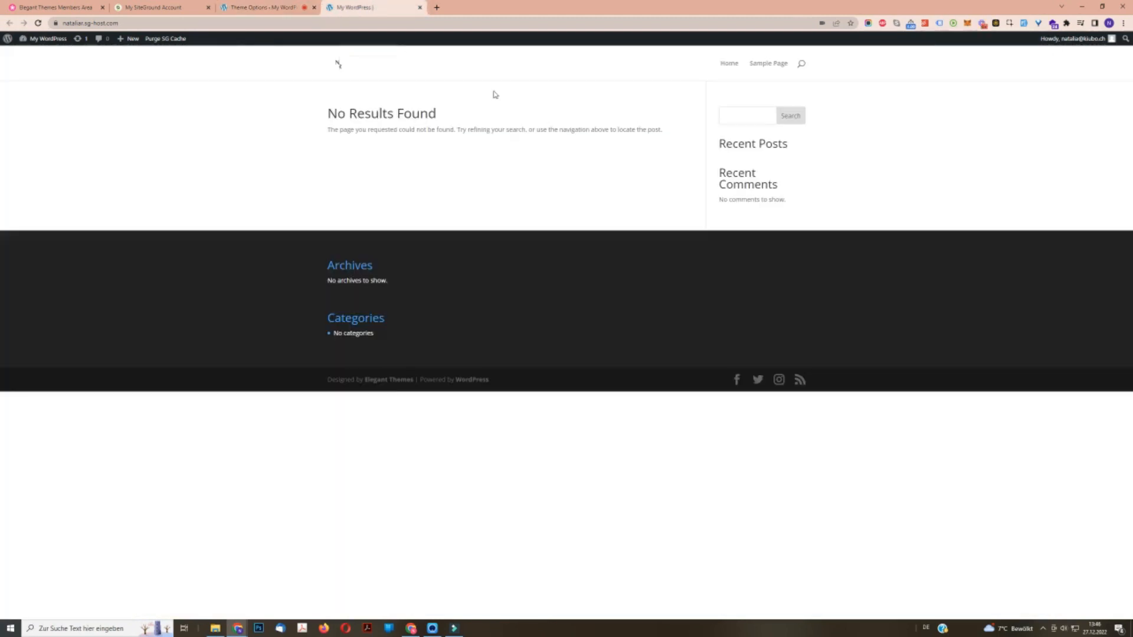
- Open the Sample Page in the Visual Builder with its existing content and view the section's background colour swatches
click(768, 66)
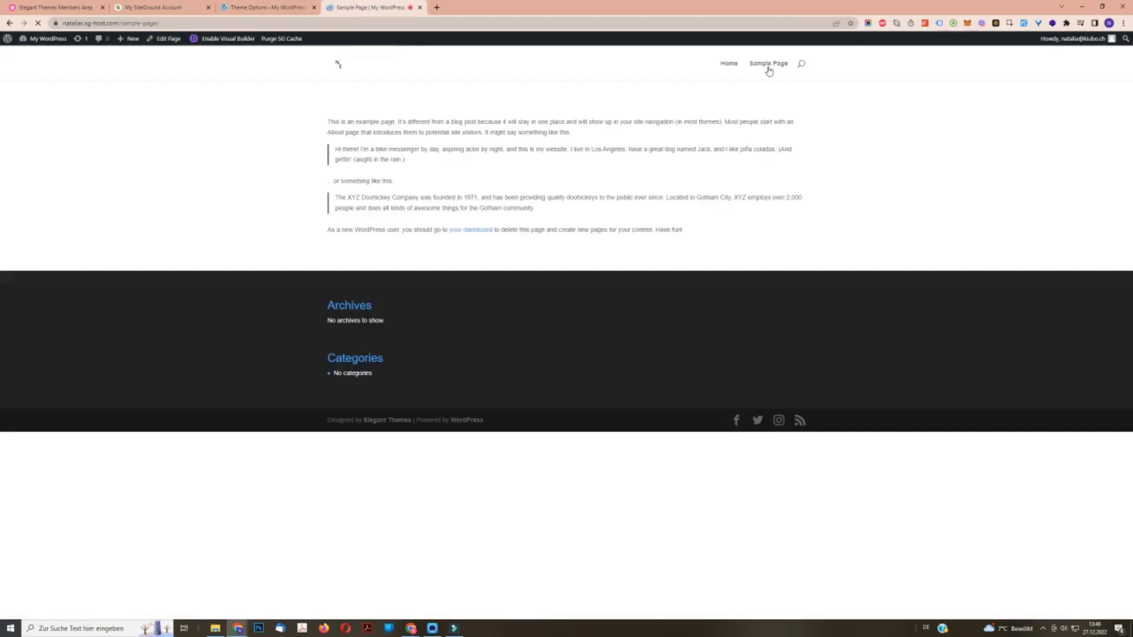
click(228, 40)
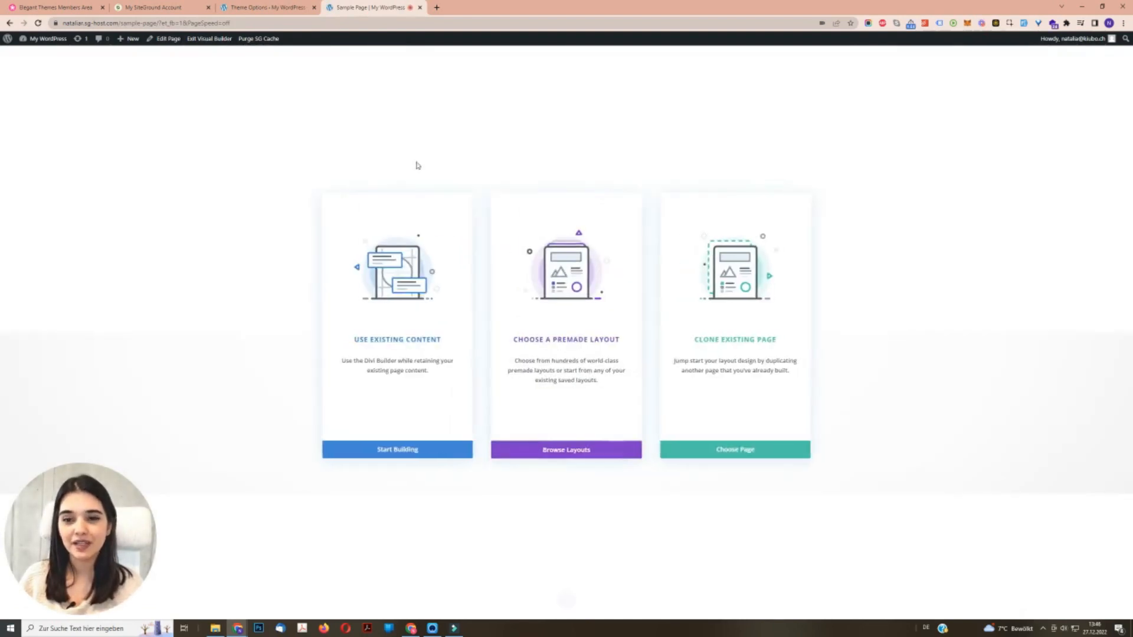
click(406, 304)
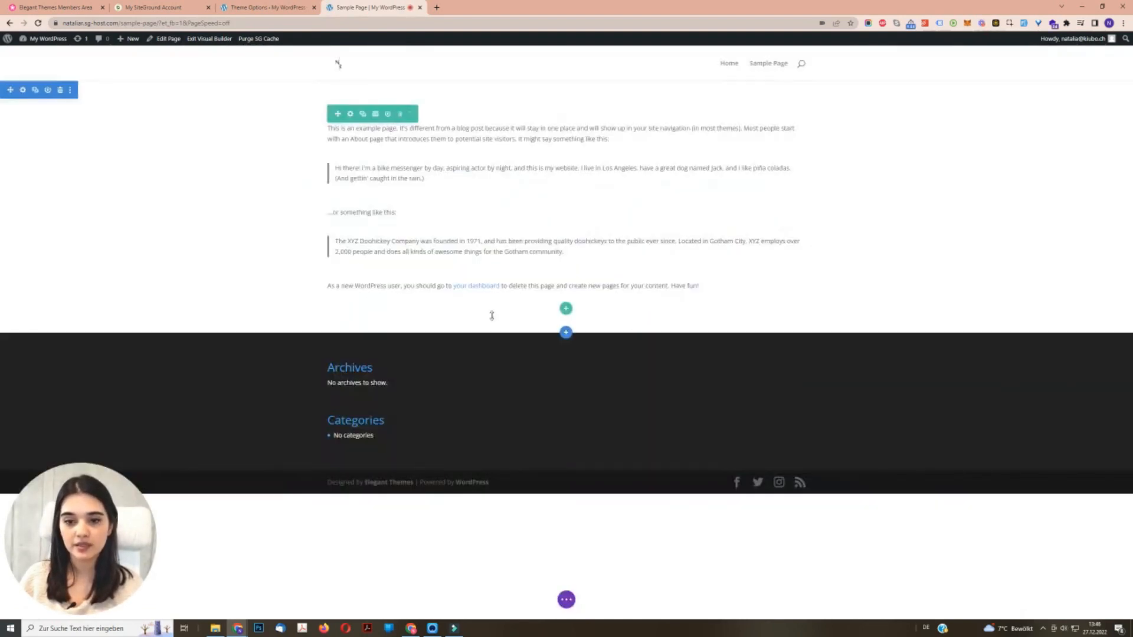
click(22, 89)
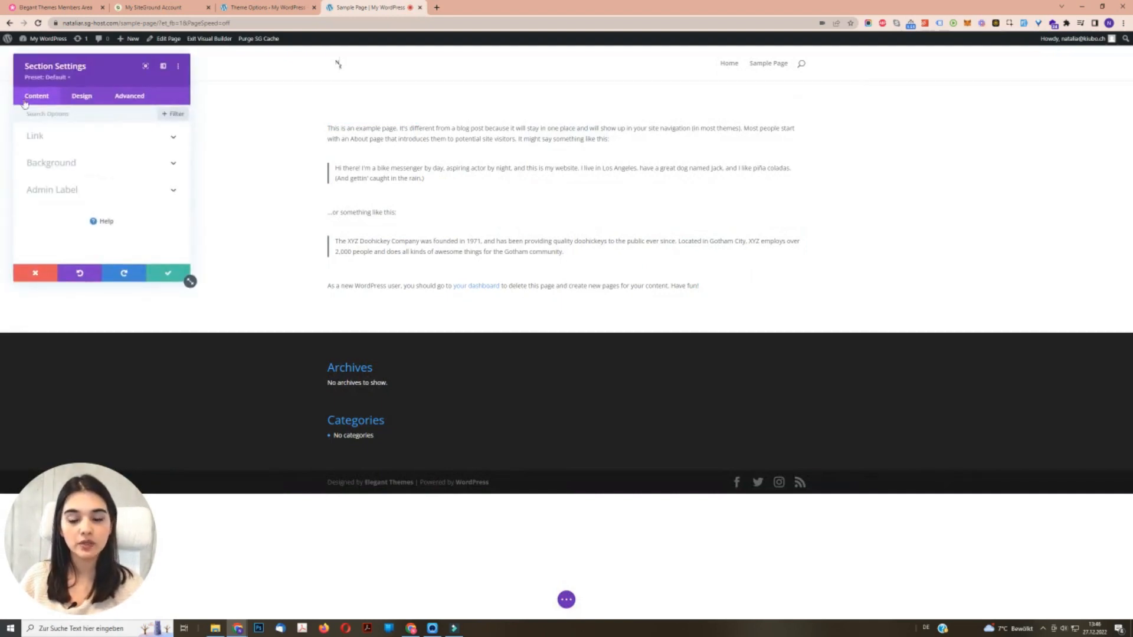
click(100, 164)
scroll(114, 229, down, 1)
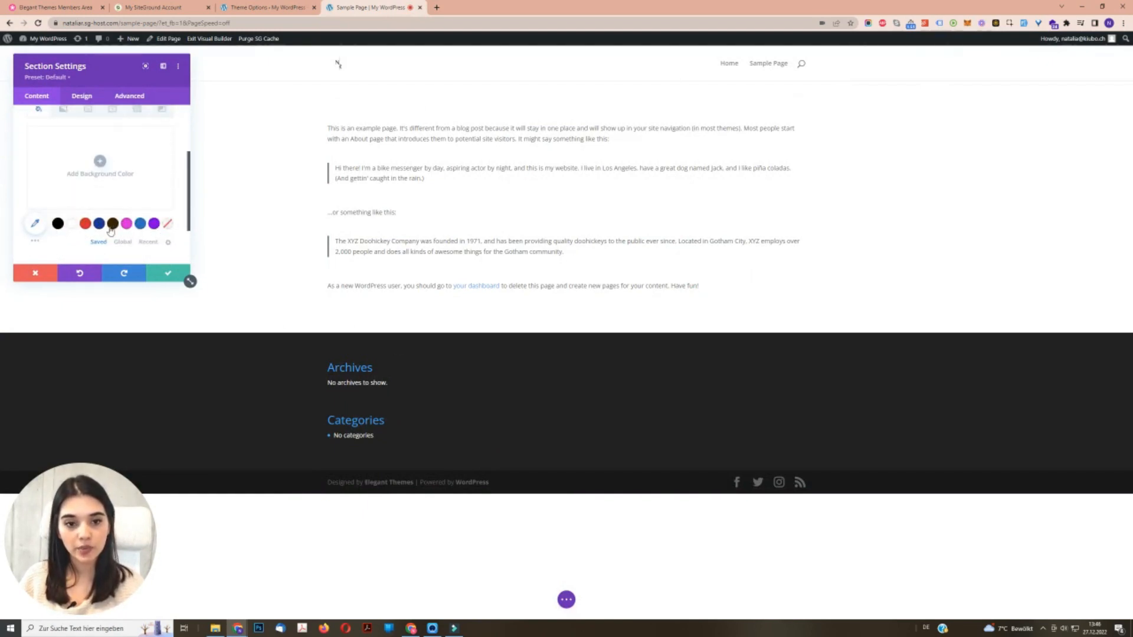
- Replace the red swatch in Divi's Color Pickers Default Palette with orange and save the theme options
click(266, 7)
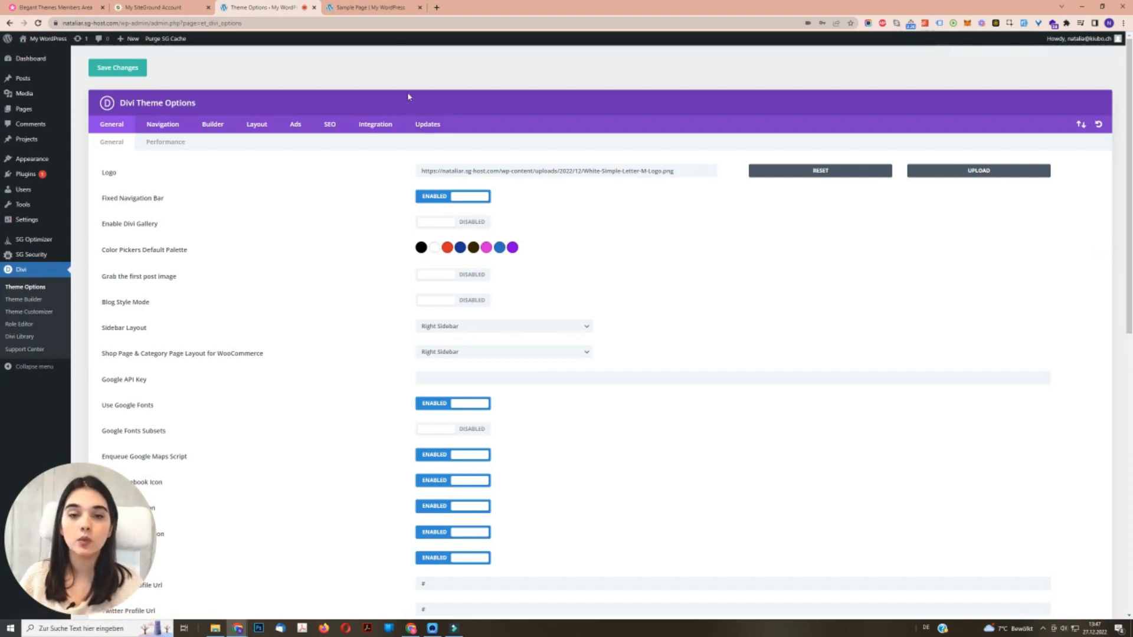
click(450, 251)
click(434, 301)
click(432, 318)
drag(432, 318, 431, 282)
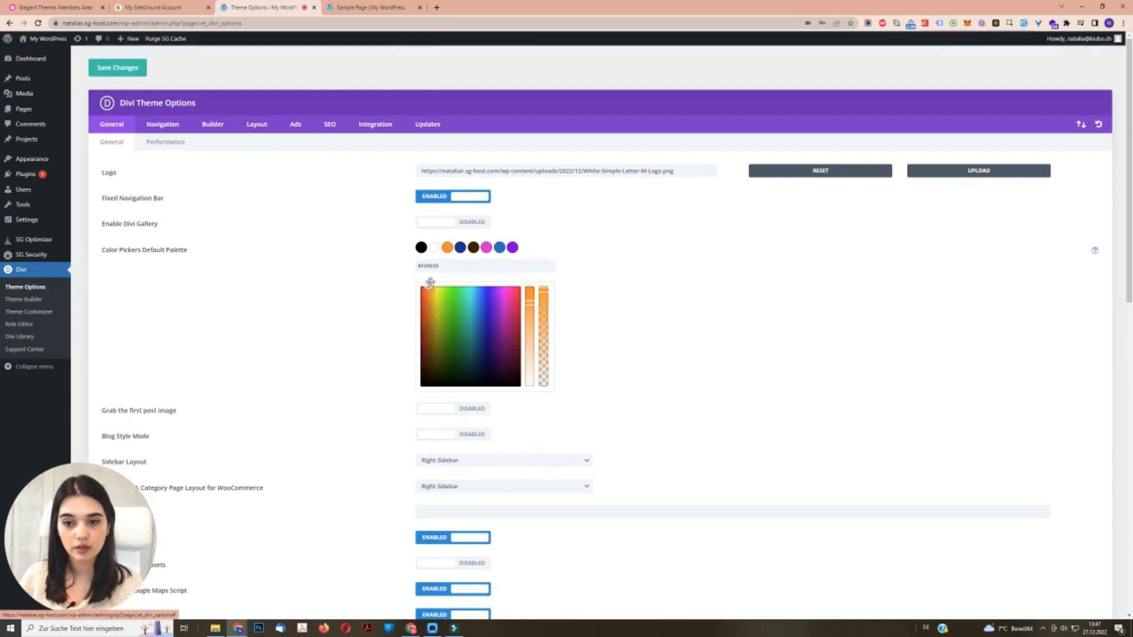
click(125, 69)
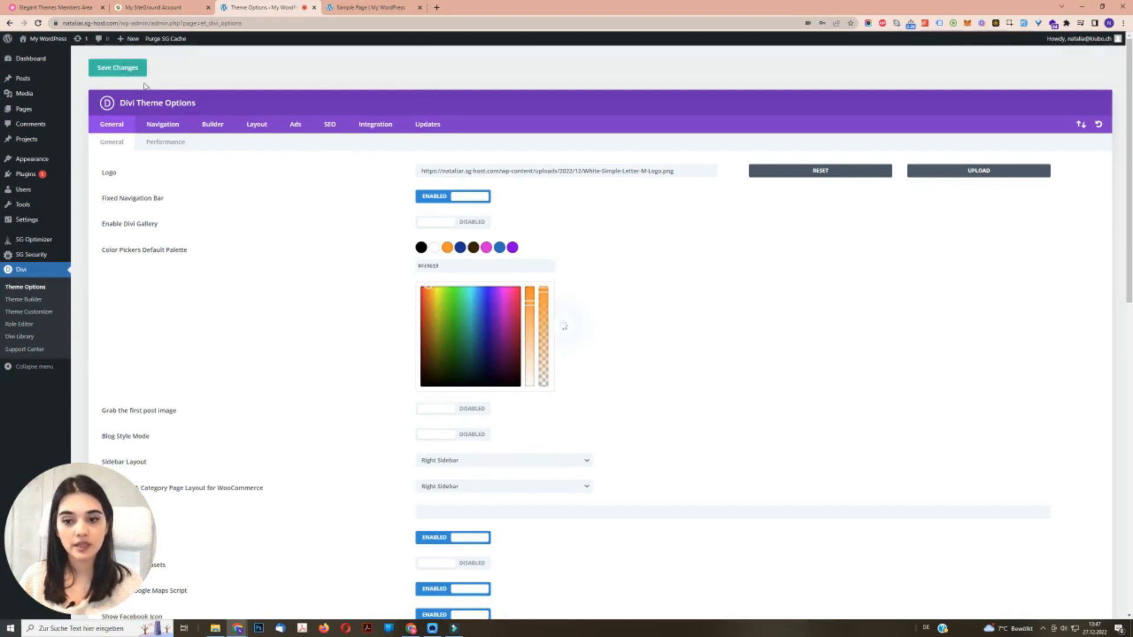
- Discard the open section settings, reload the Sample Page builder, and check the section's background colour swatches again
click(372, 7)
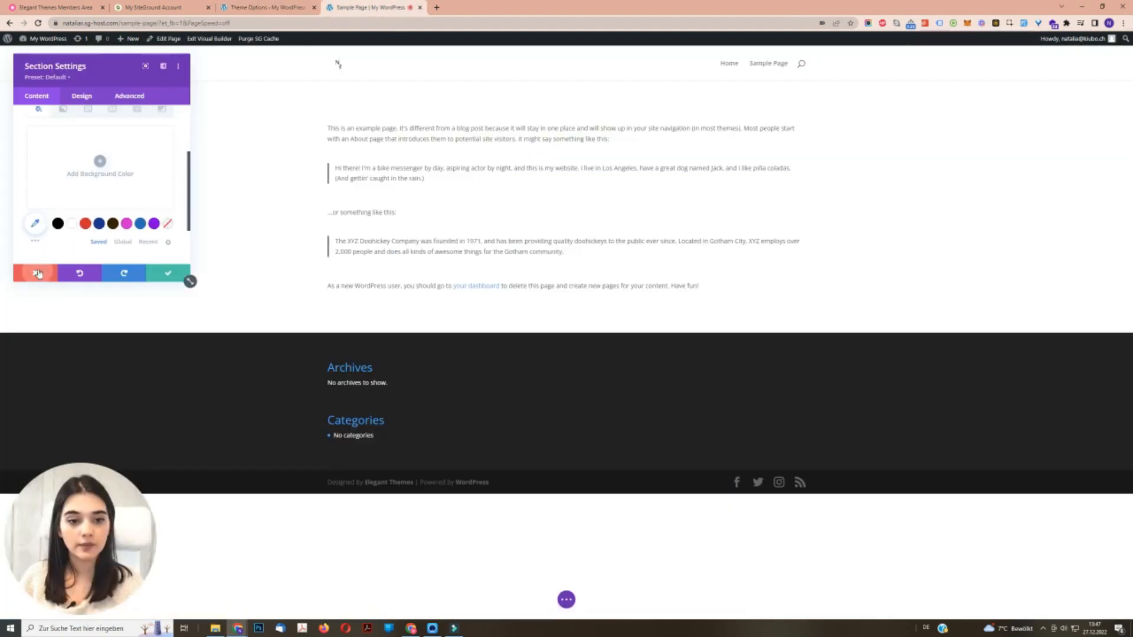
click(38, 273)
click(38, 22)
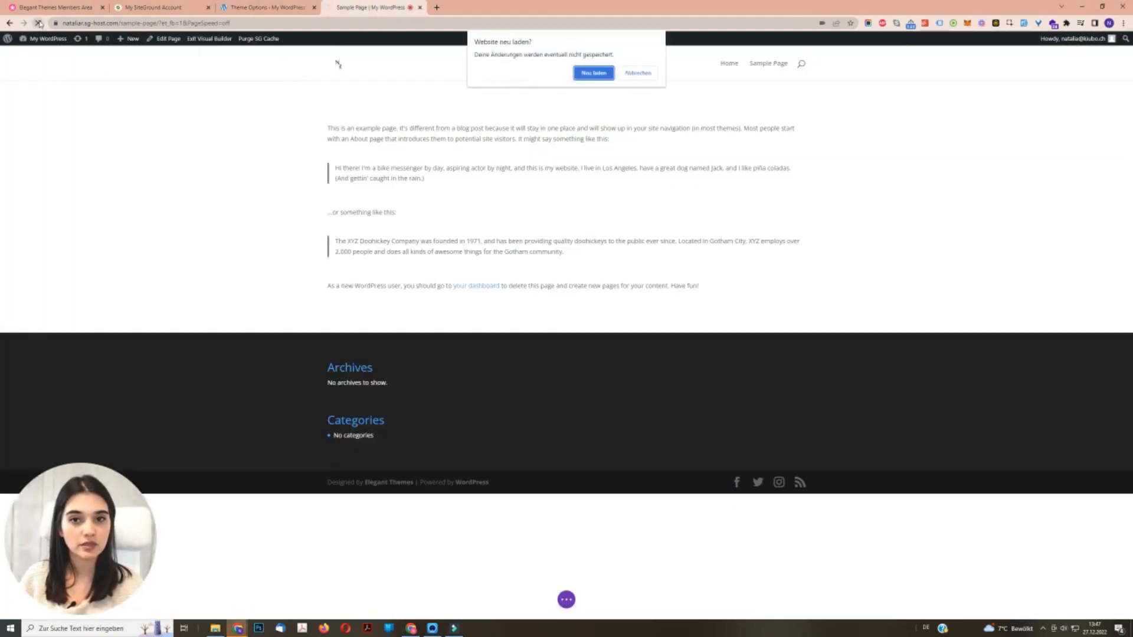
click(593, 73)
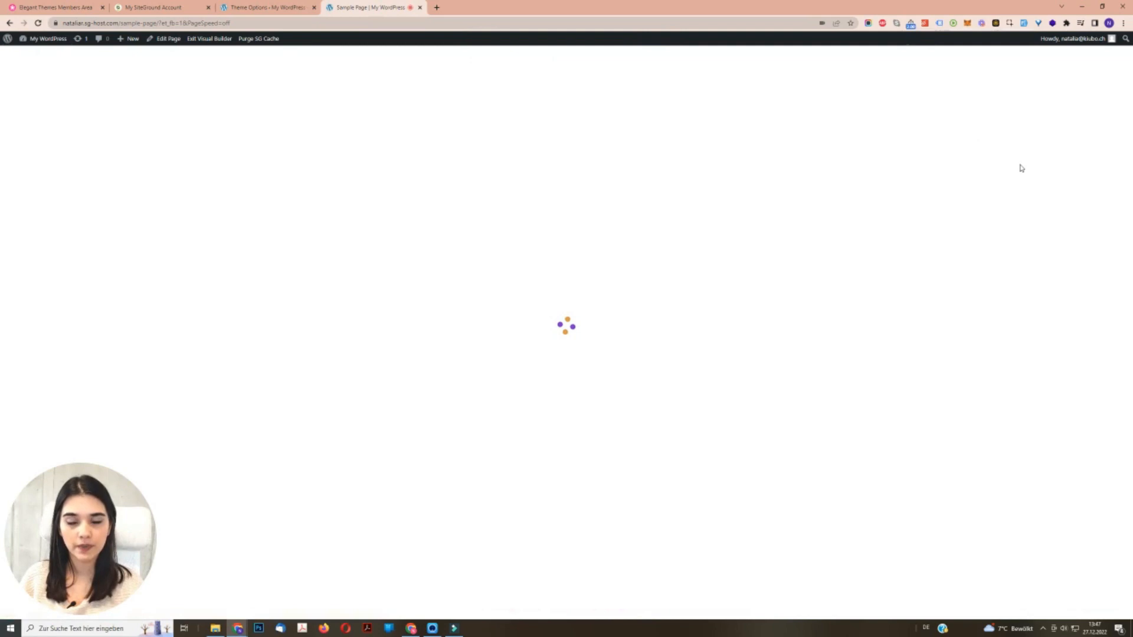
click(526, 382)
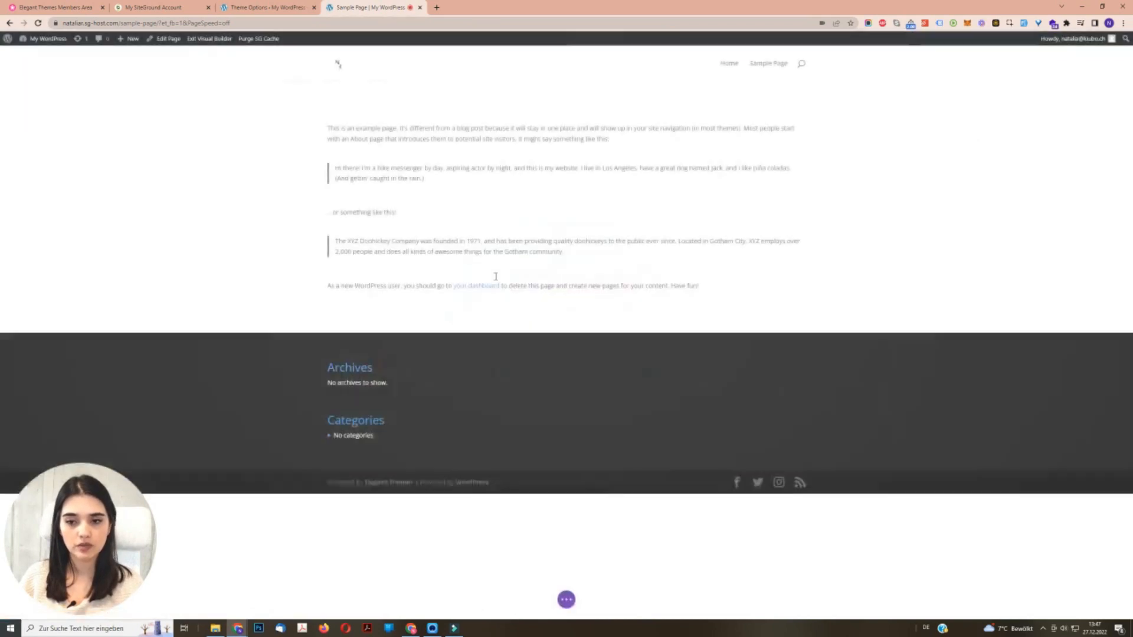
click(374, 308)
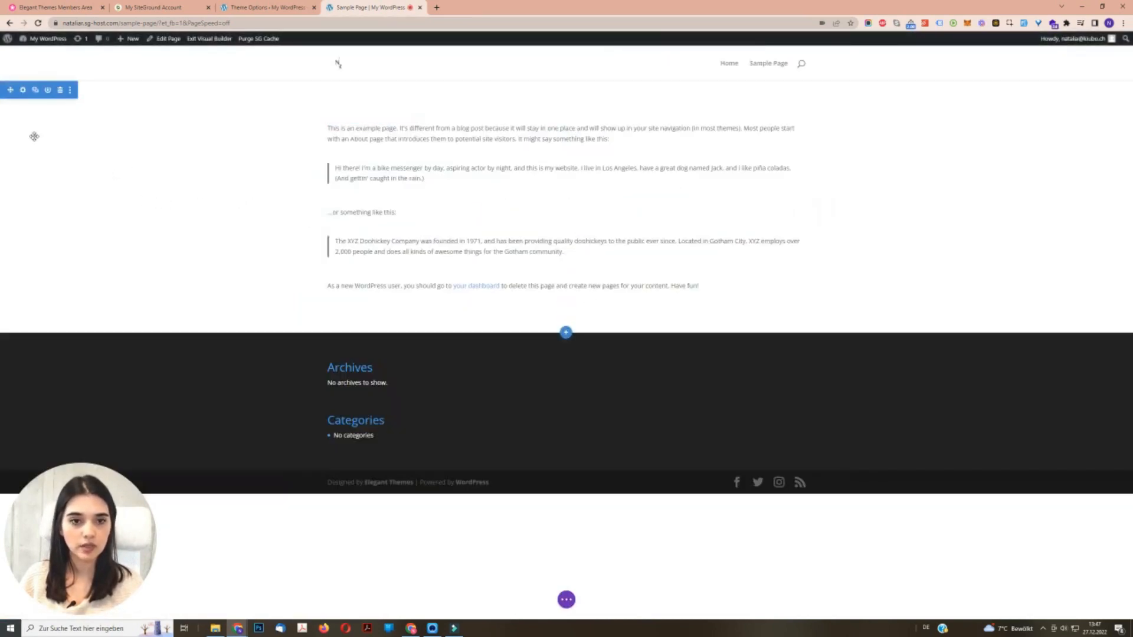
click(23, 89)
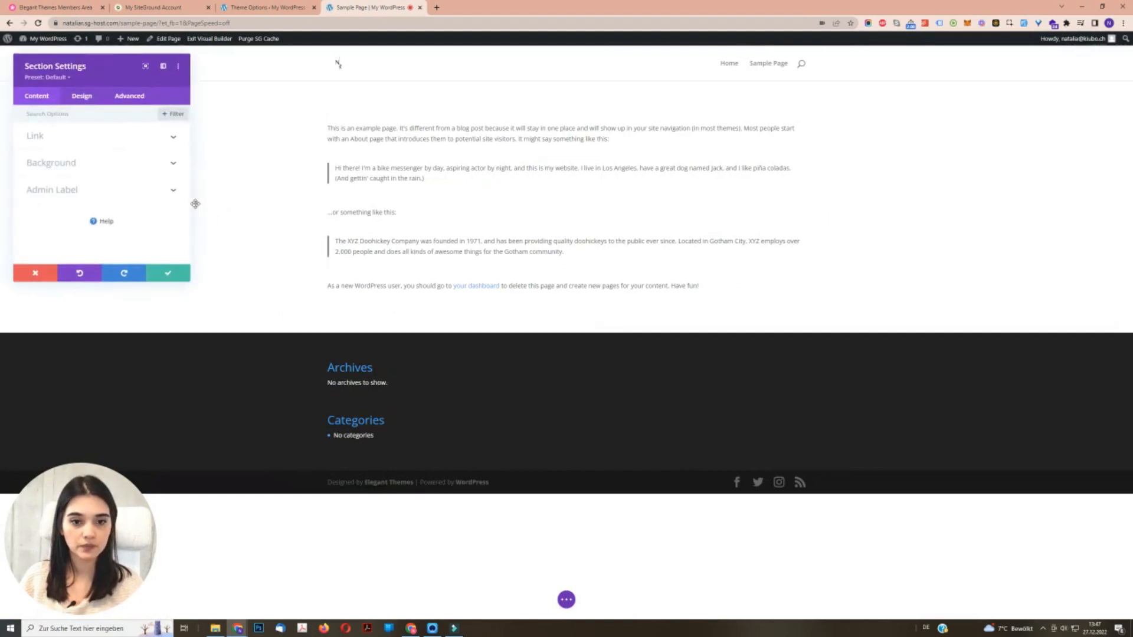
click(101, 164)
scroll(118, 207, down, 1)
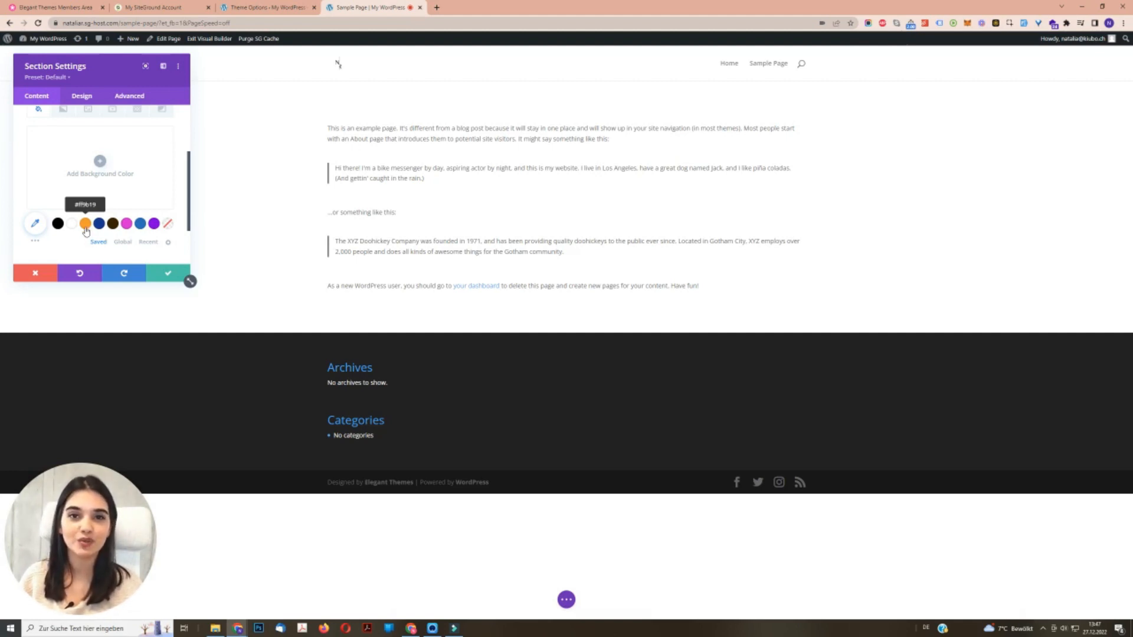
- Return to Divi's Theme Options and examine the Integration settings, including the head, body and post code fields
click(265, 8)
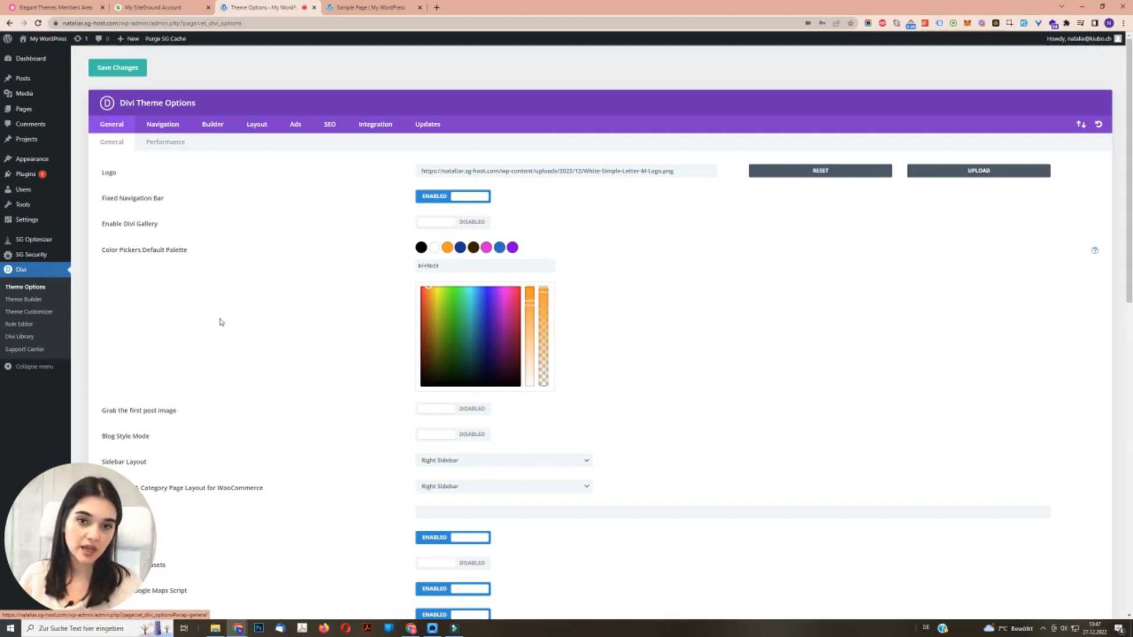
click(381, 129)
scroll(315, 362, down, 2)
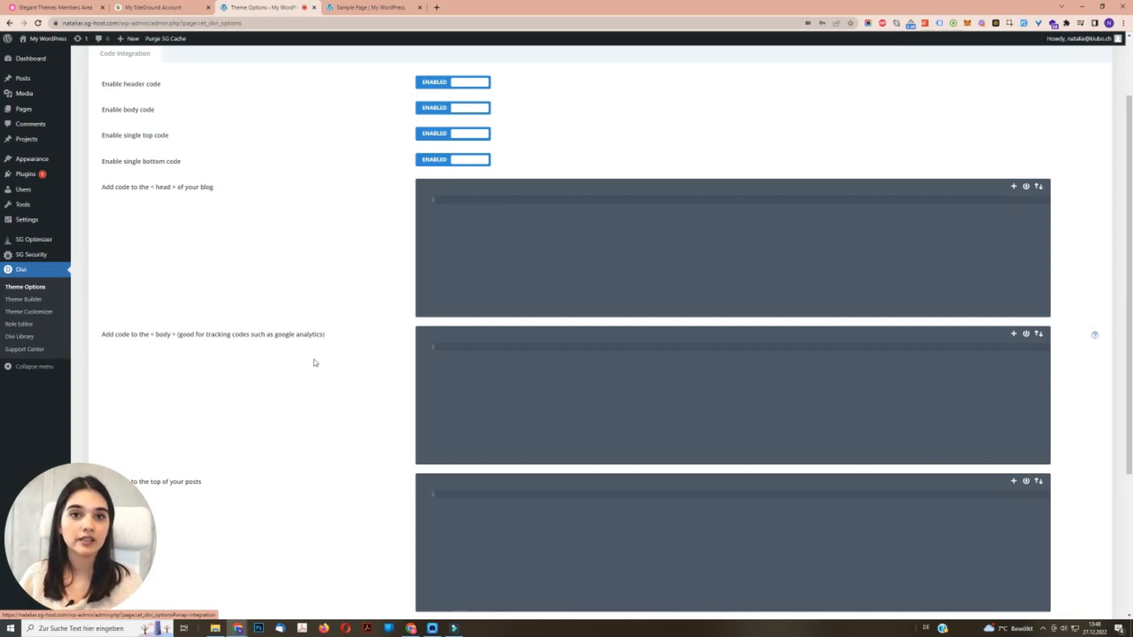
scroll(514, 356, down, 2)
click(488, 258)
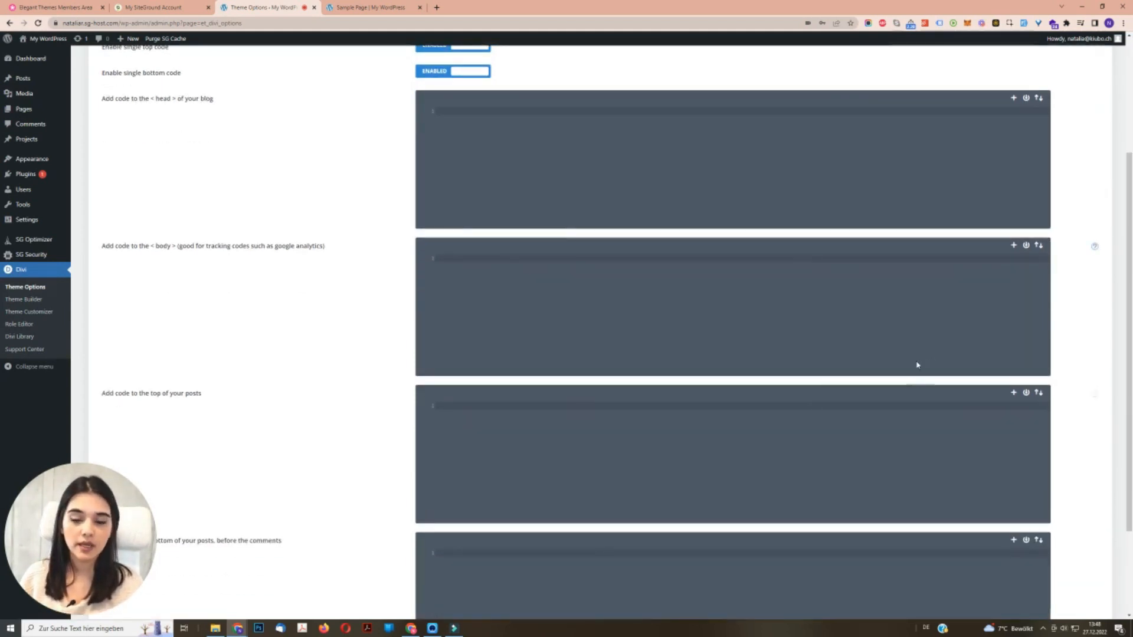
scroll(894, 368, up, 3)
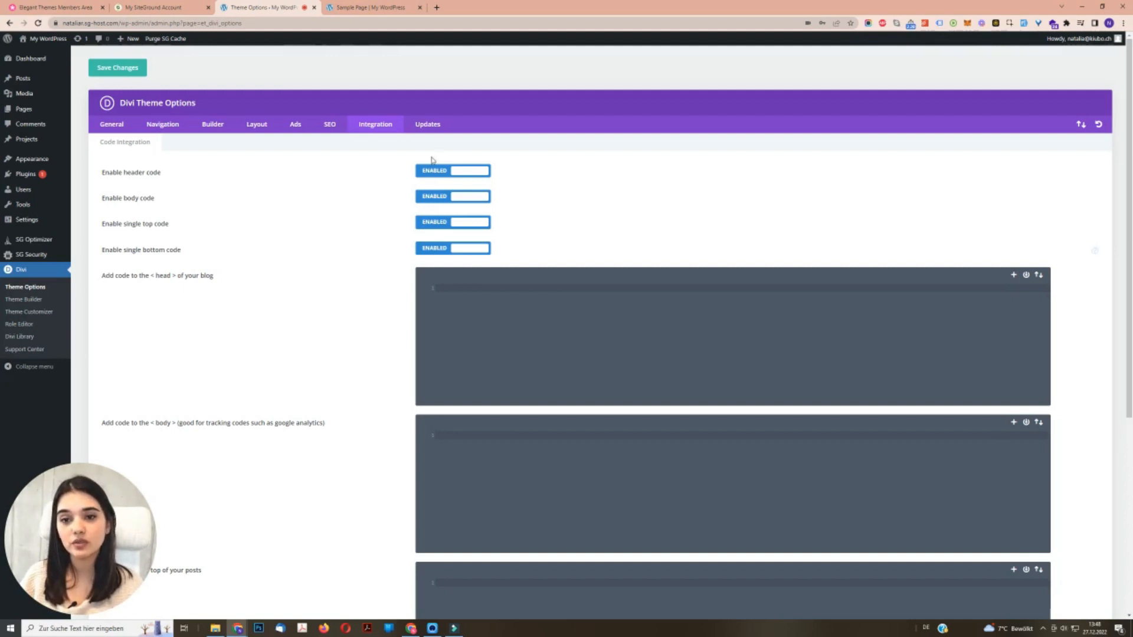
- View Divi's Updates settings and look up the account's Username & API Key page in the Elegant Themes members area
click(429, 125)
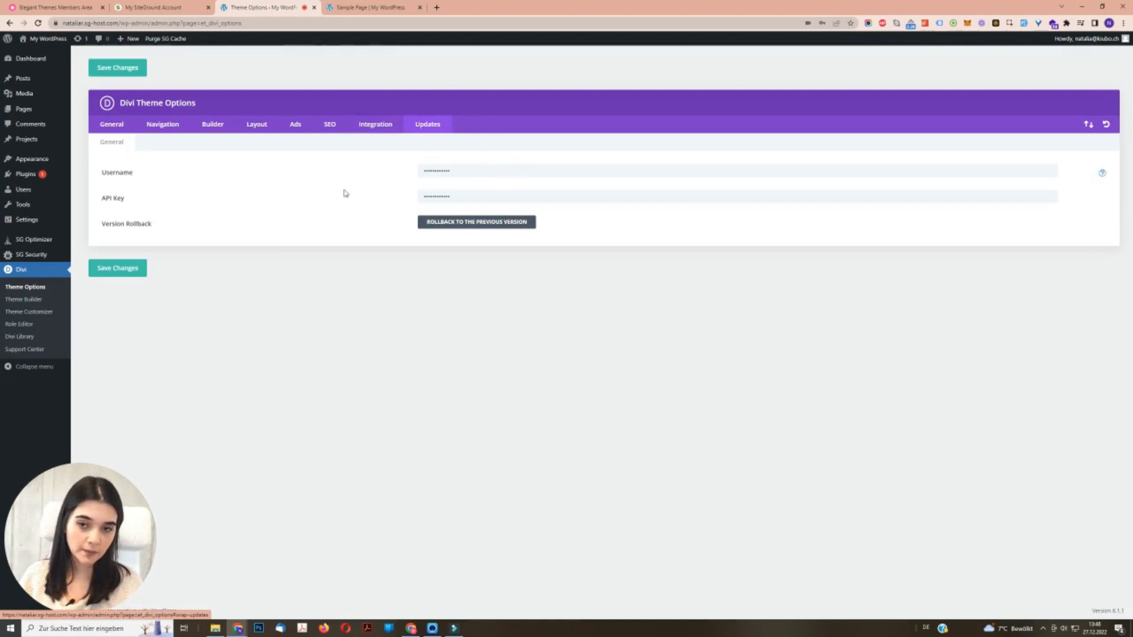
click(66, 4)
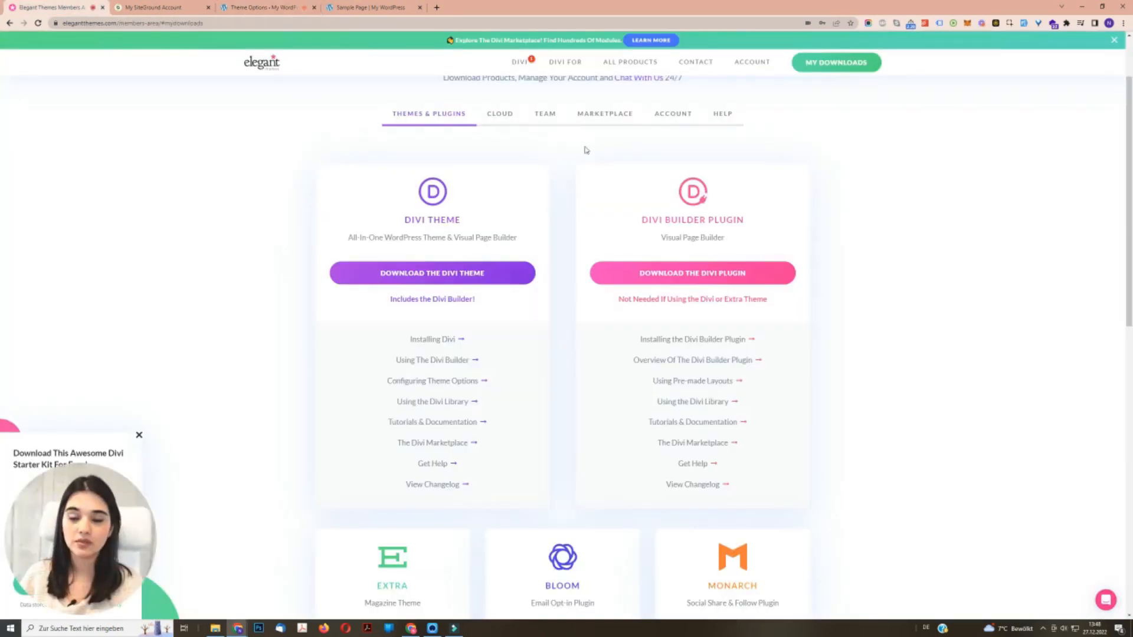
scroll(933, 176, up, 2)
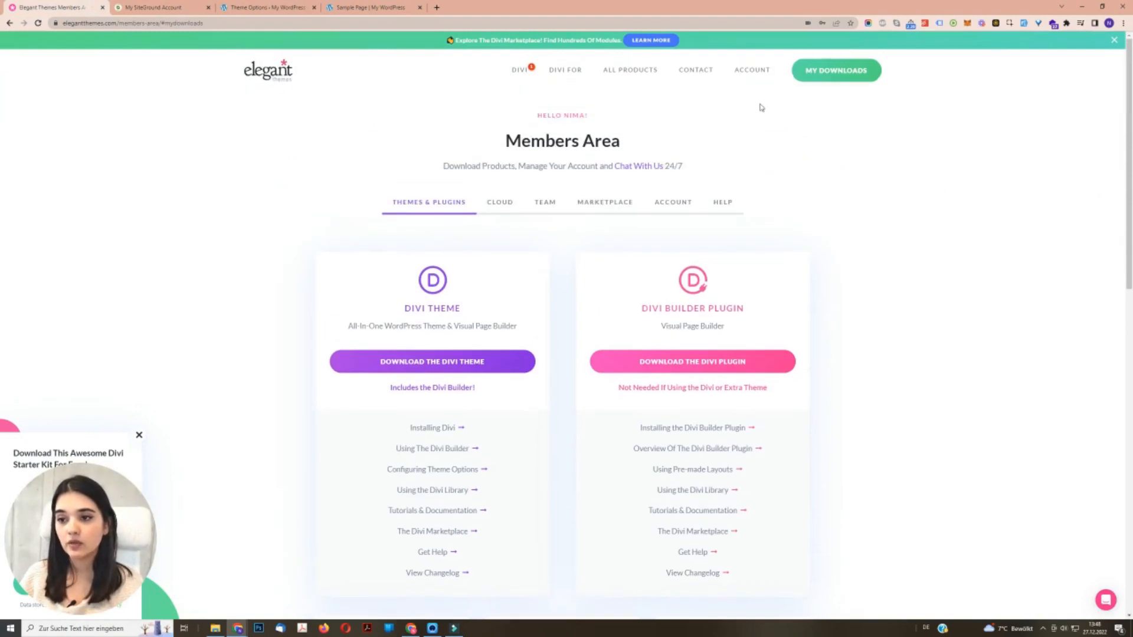
mouse_move(754, 75)
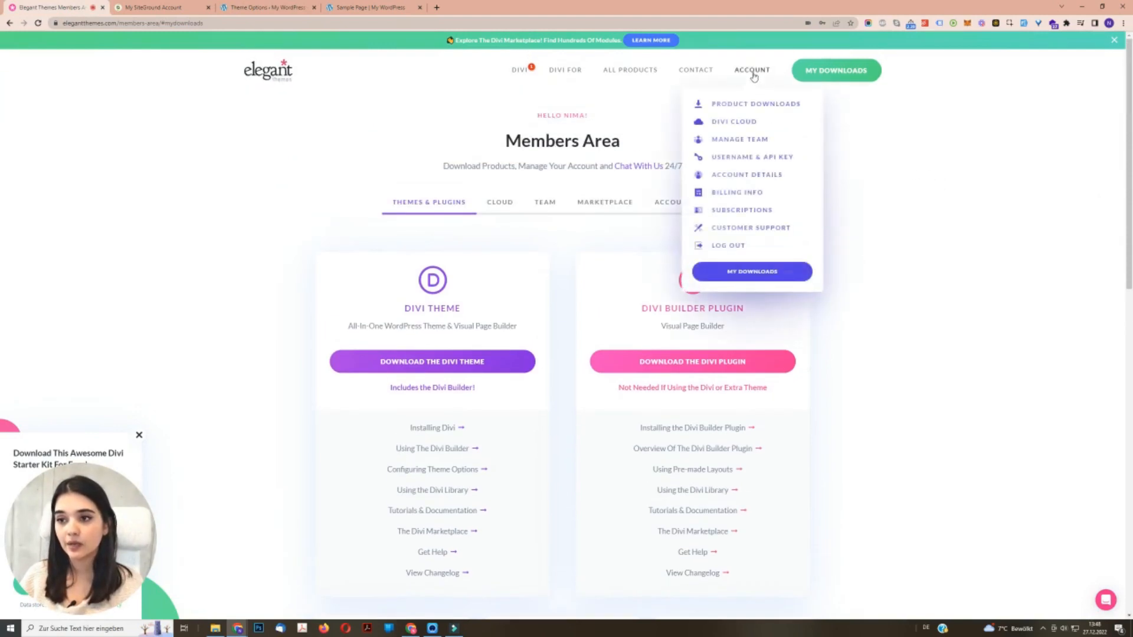
click(748, 157)
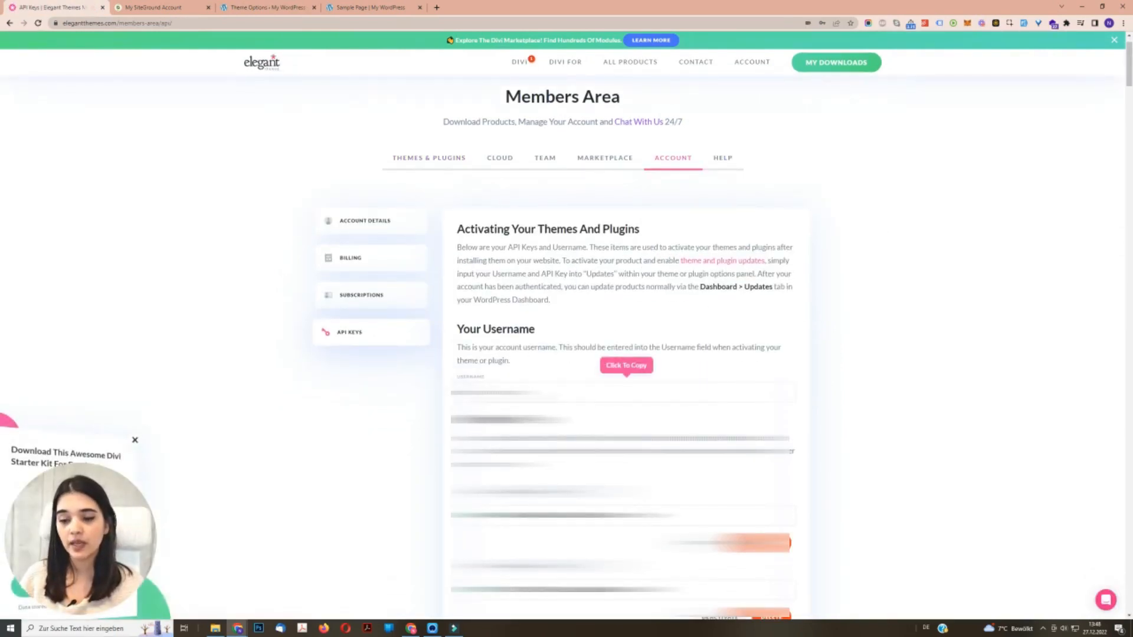
drag(1129, 83, 1122, 590)
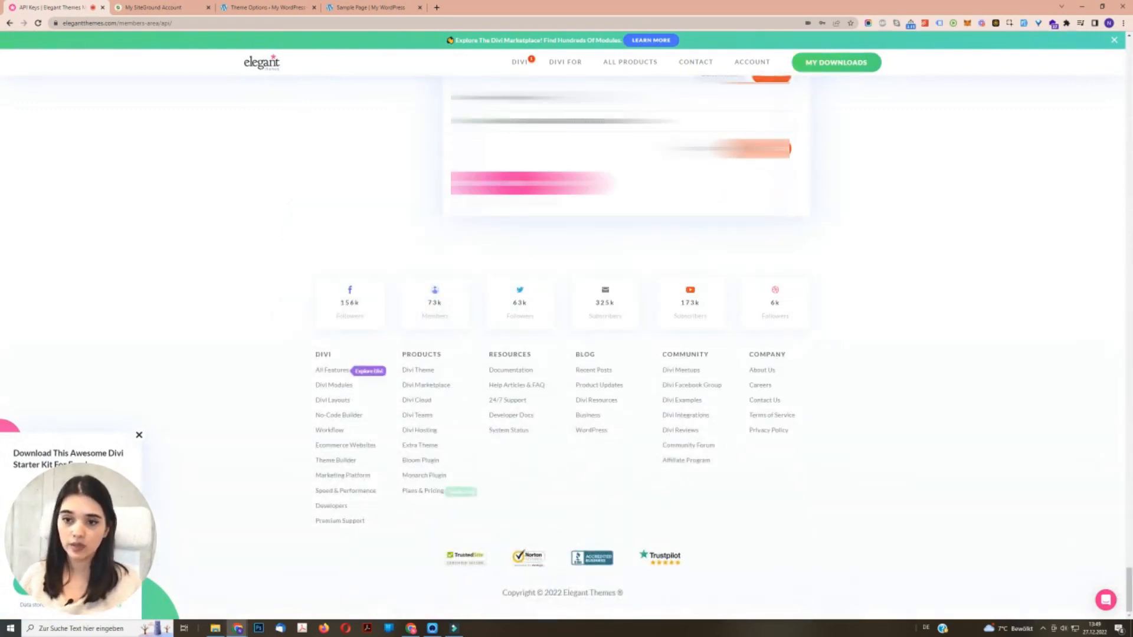
click(554, 191)
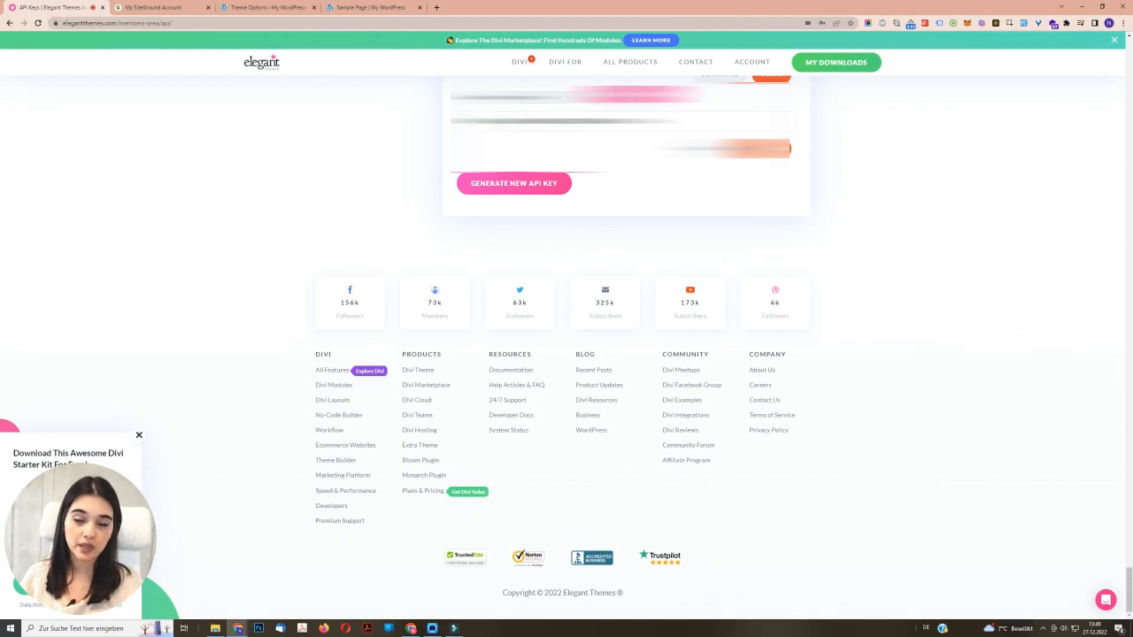
- Return to Divi's Updates settings and inspect the Username and API Key fields
click(259, 7)
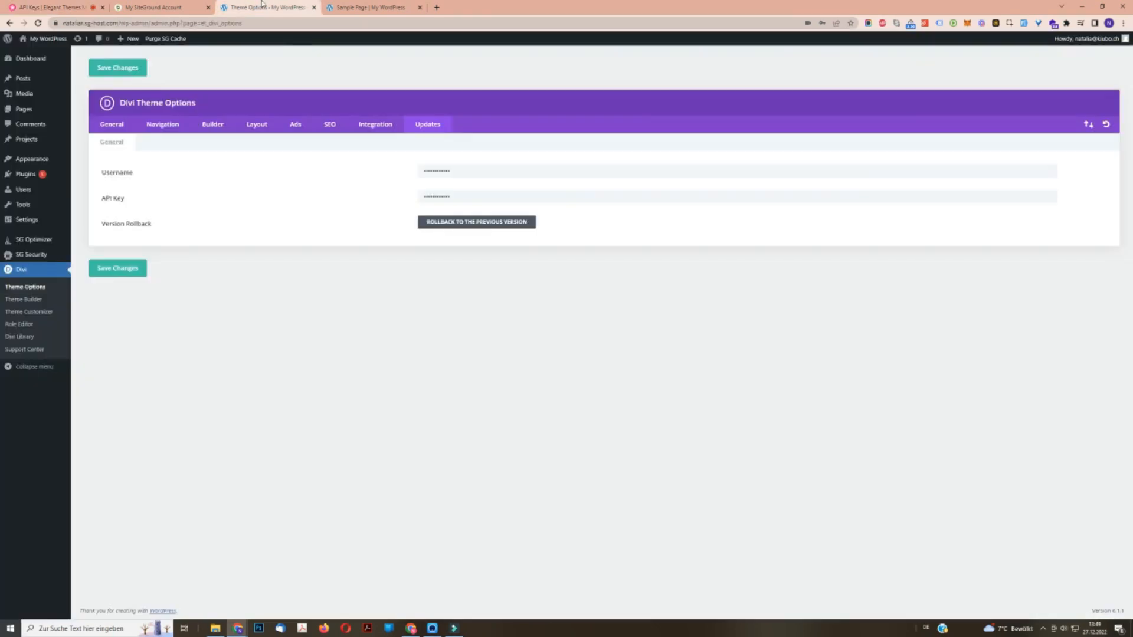
double_click(111, 173)
click(458, 171)
click(462, 194)
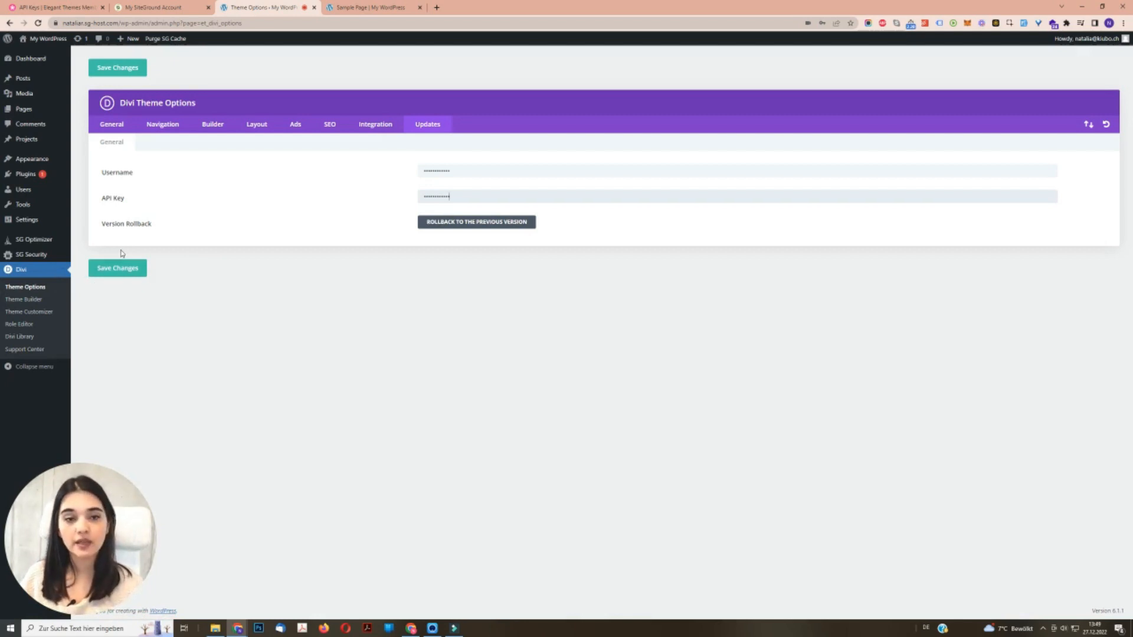
- Leave the Theme Options and open General Settings in the WordPress theme customizer
click(114, 126)
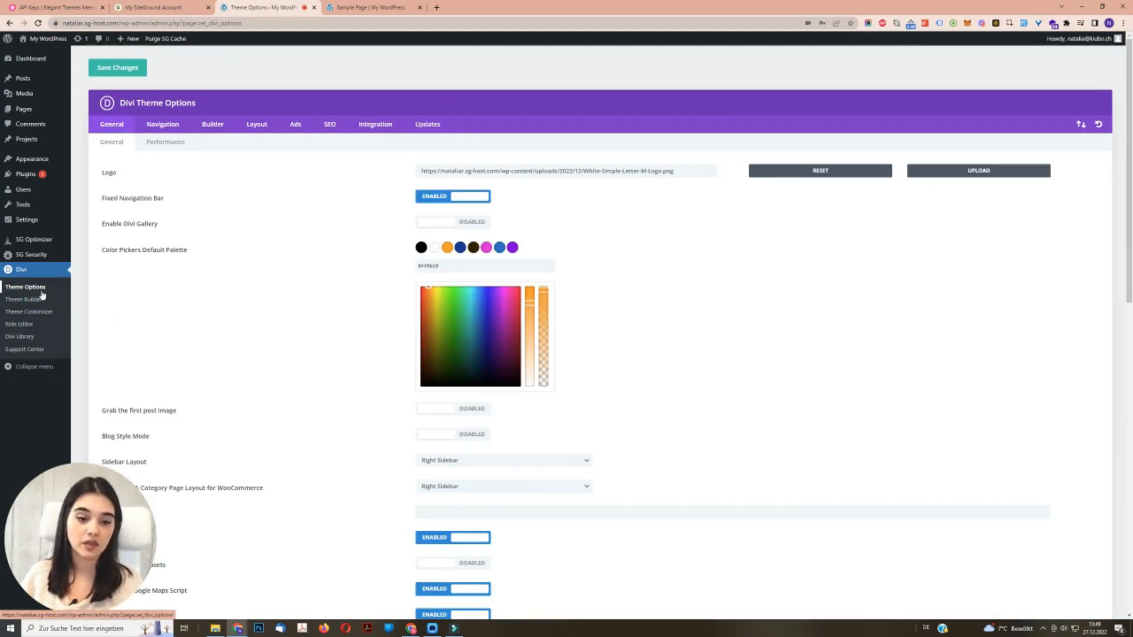
mouse_move(38, 160)
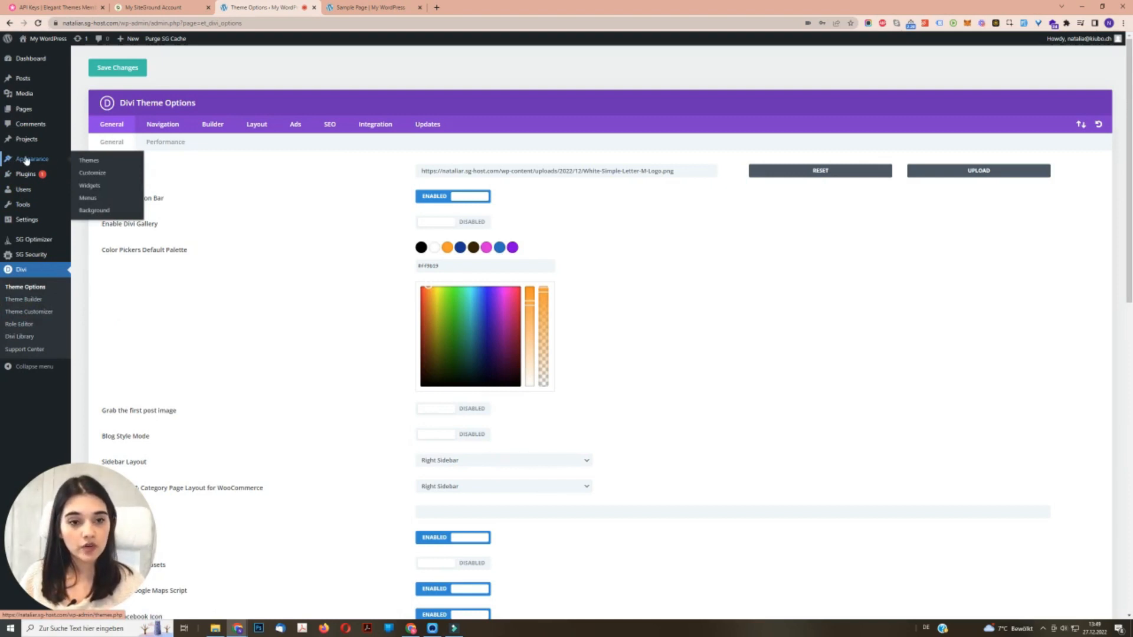
click(102, 179)
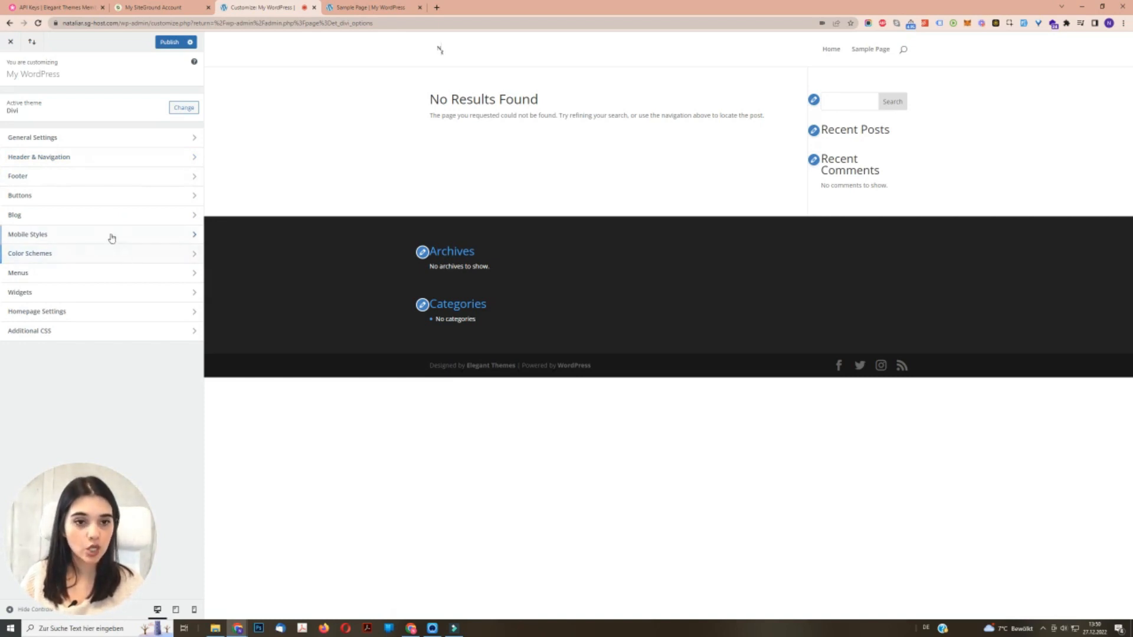
click(128, 147)
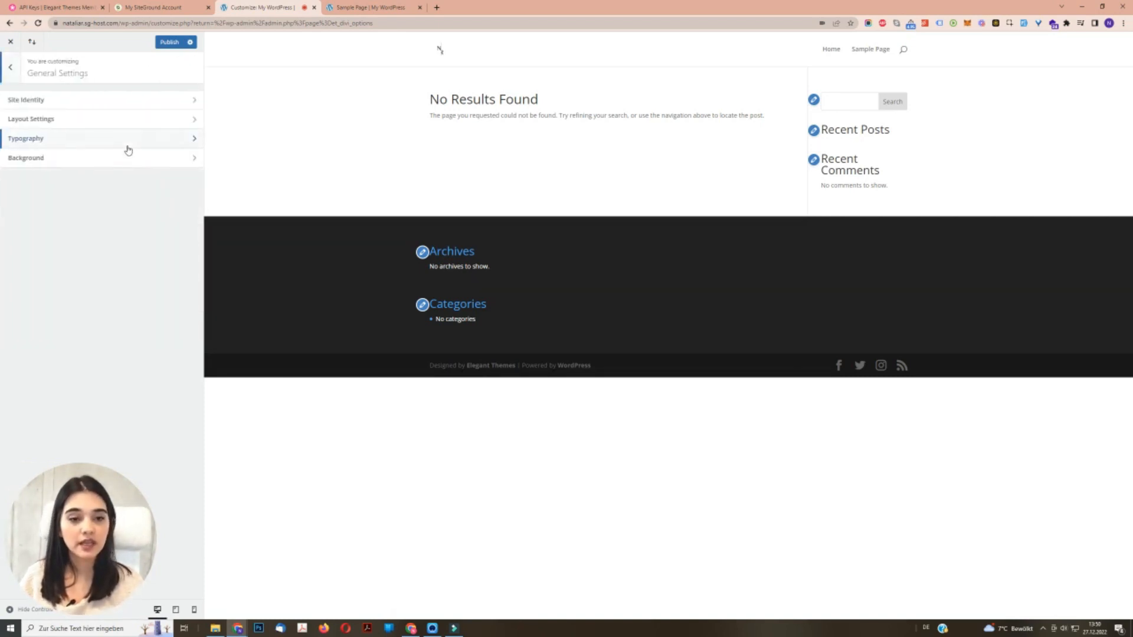
- Set the body text size to 18 in the Typography settings
click(35, 139)
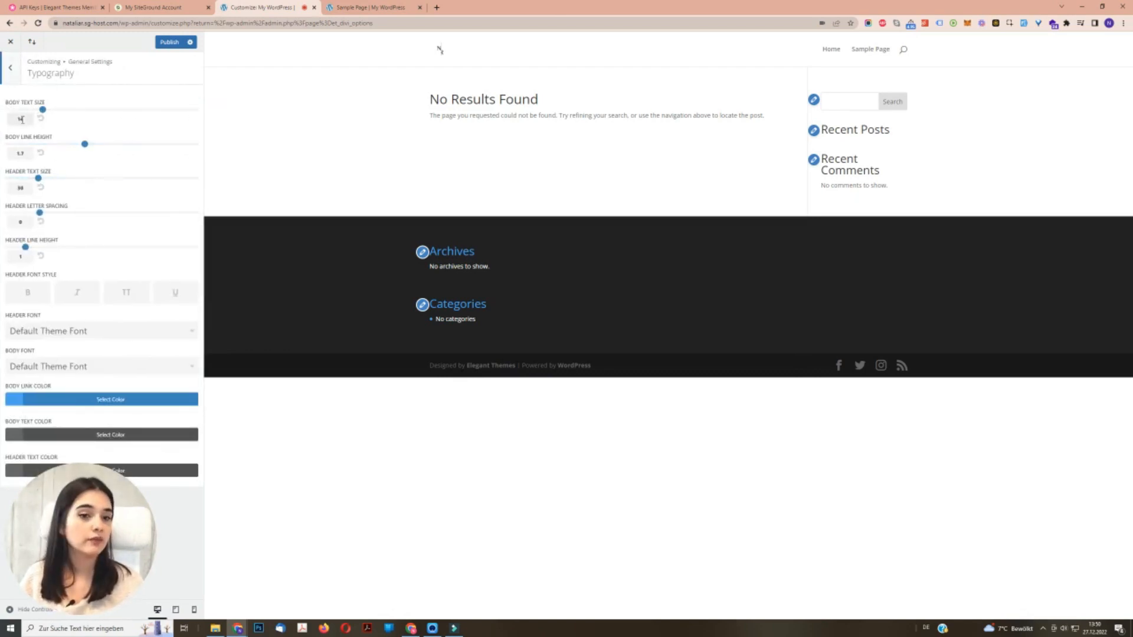
triple_click(513, 112)
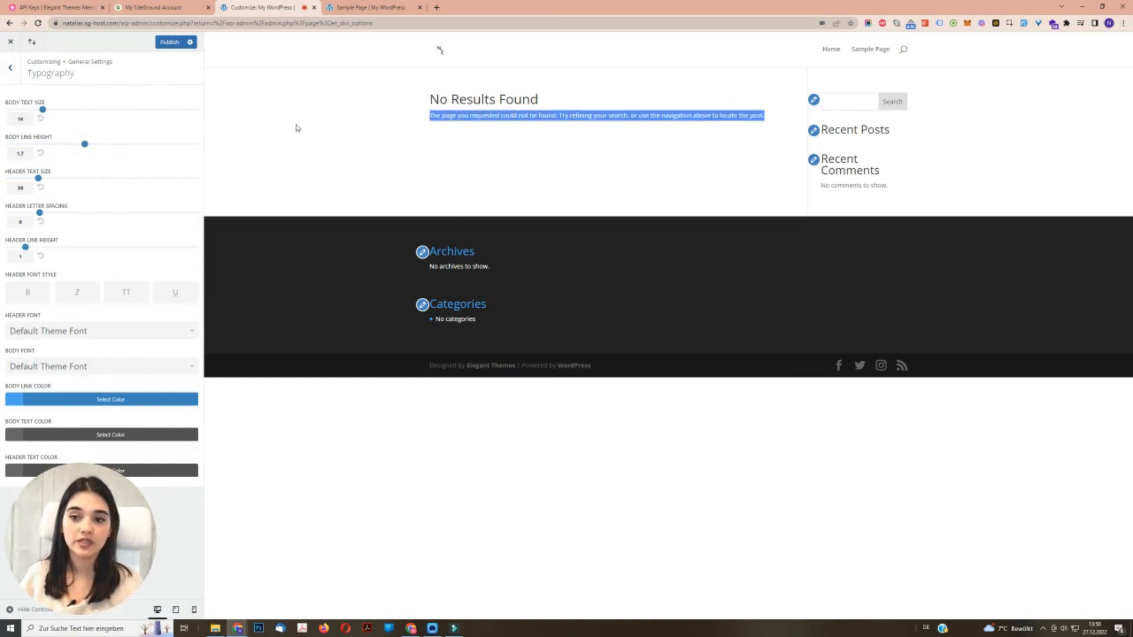
click(21, 119)
text(18)
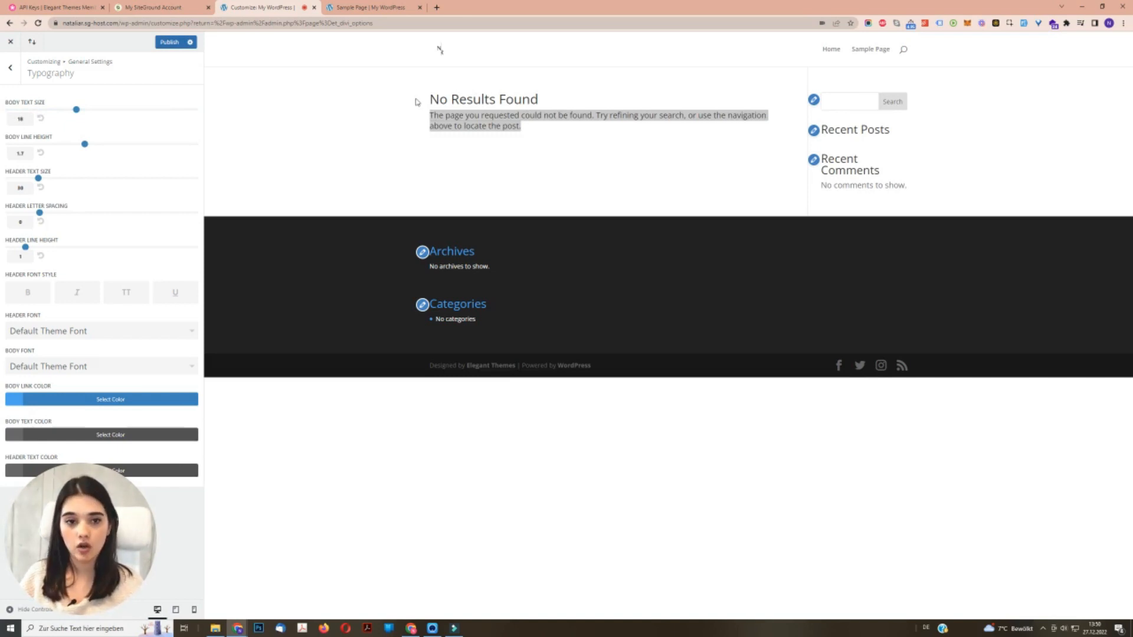
- Leave the Typography settings and review the Site Identity options for site title, tagline and site icon under General Settings
click(10, 67)
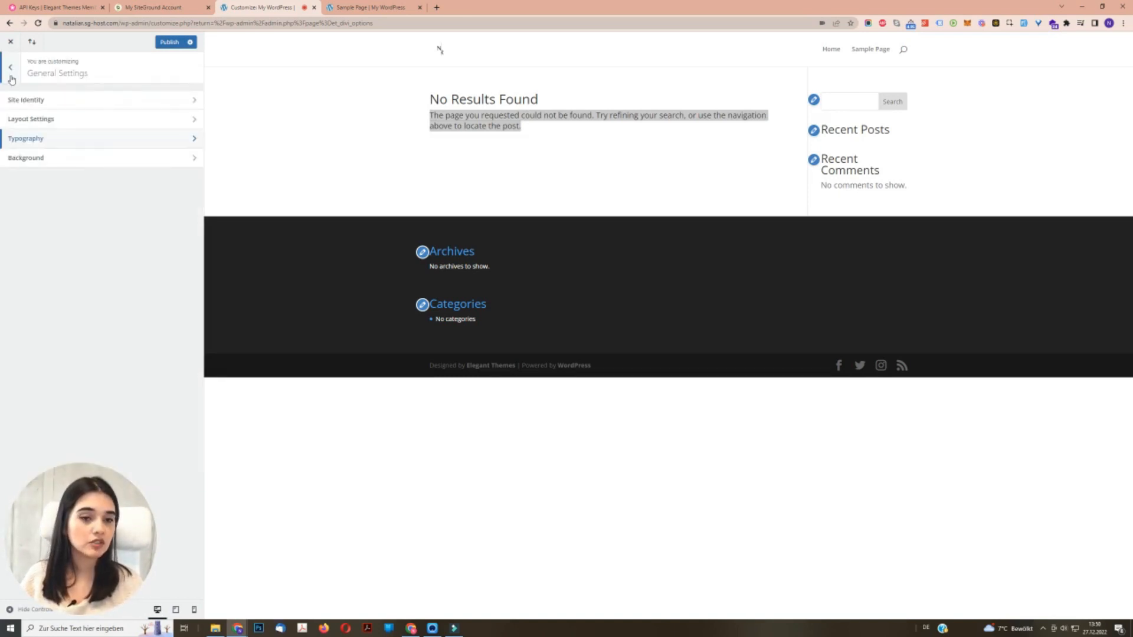
click(35, 102)
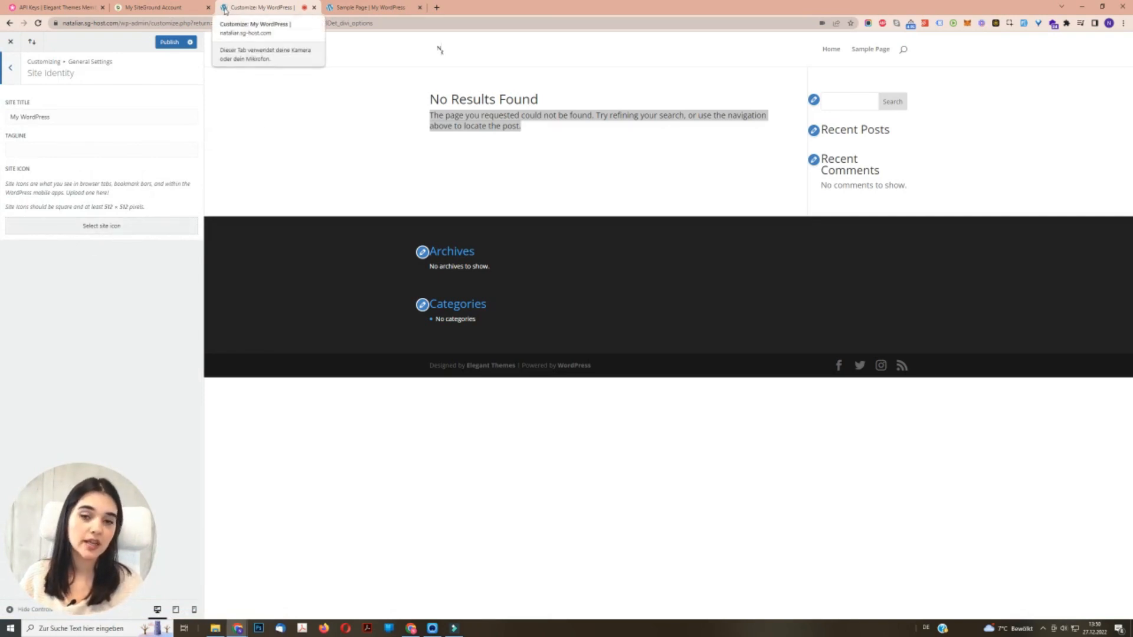
click(9, 67)
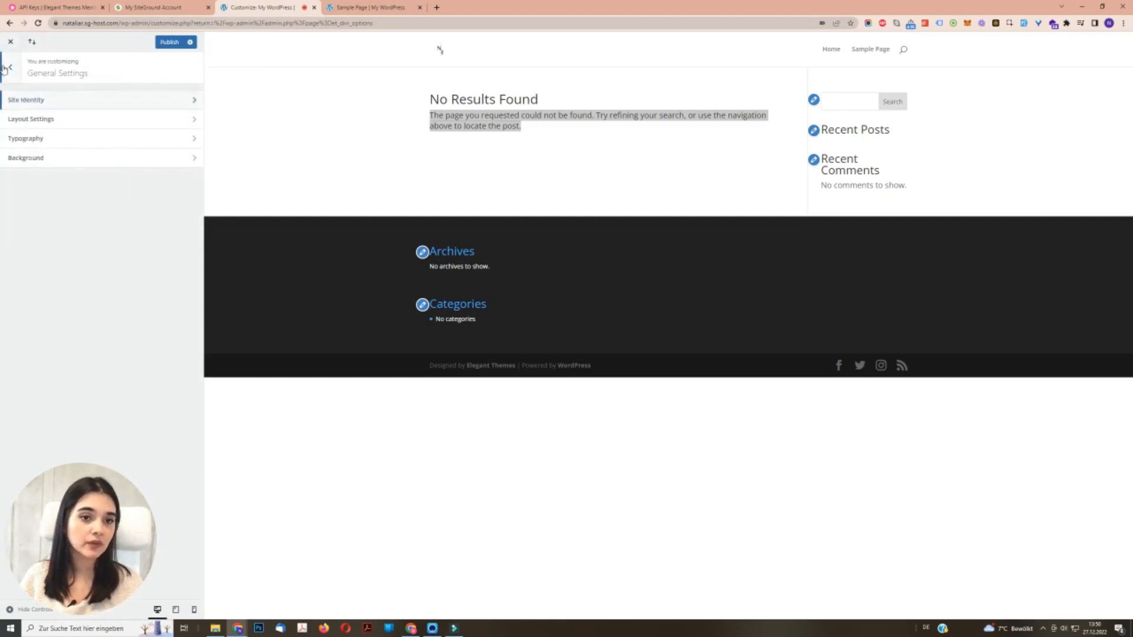
click(7, 67)
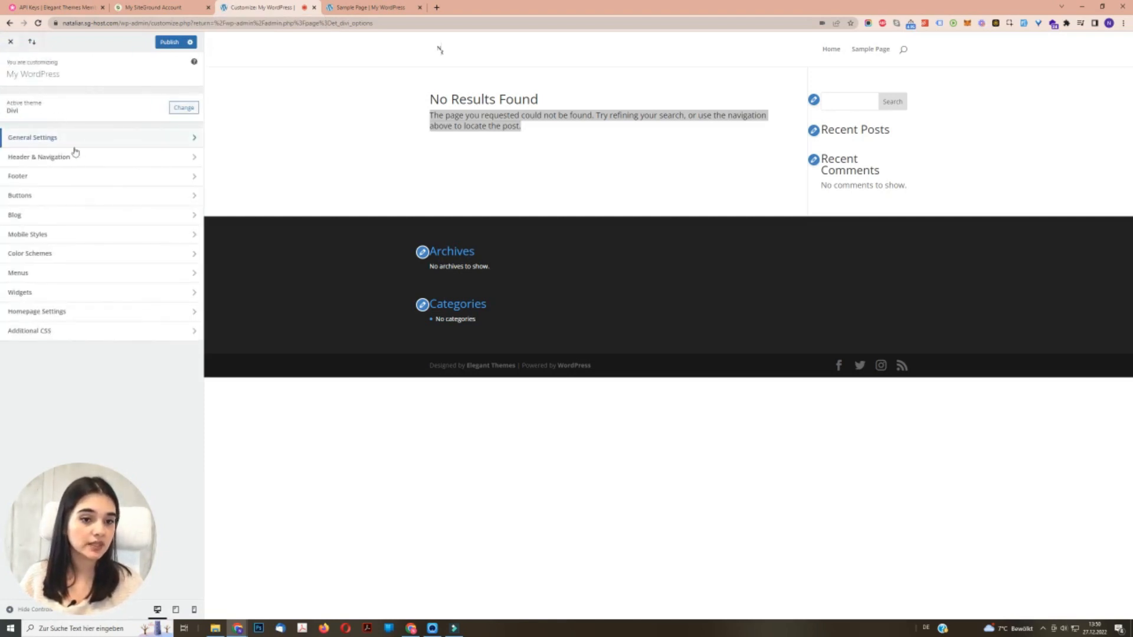
- Review the Buttons Style options, such as text size, colors, border and icon, and return to the main customizer overview
click(71, 201)
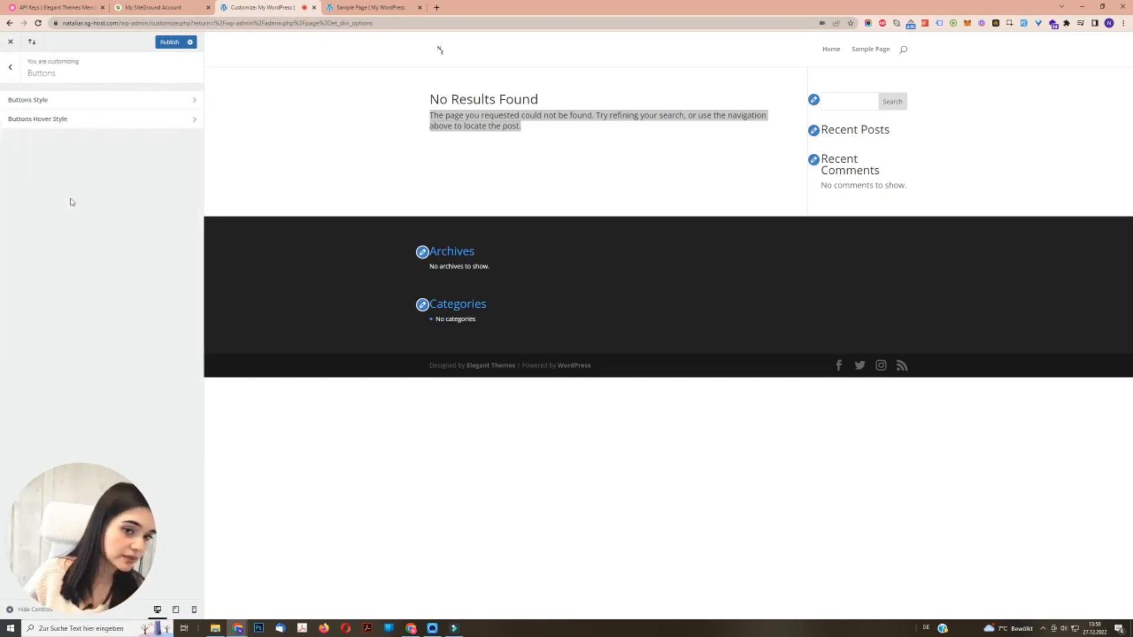
click(103, 109)
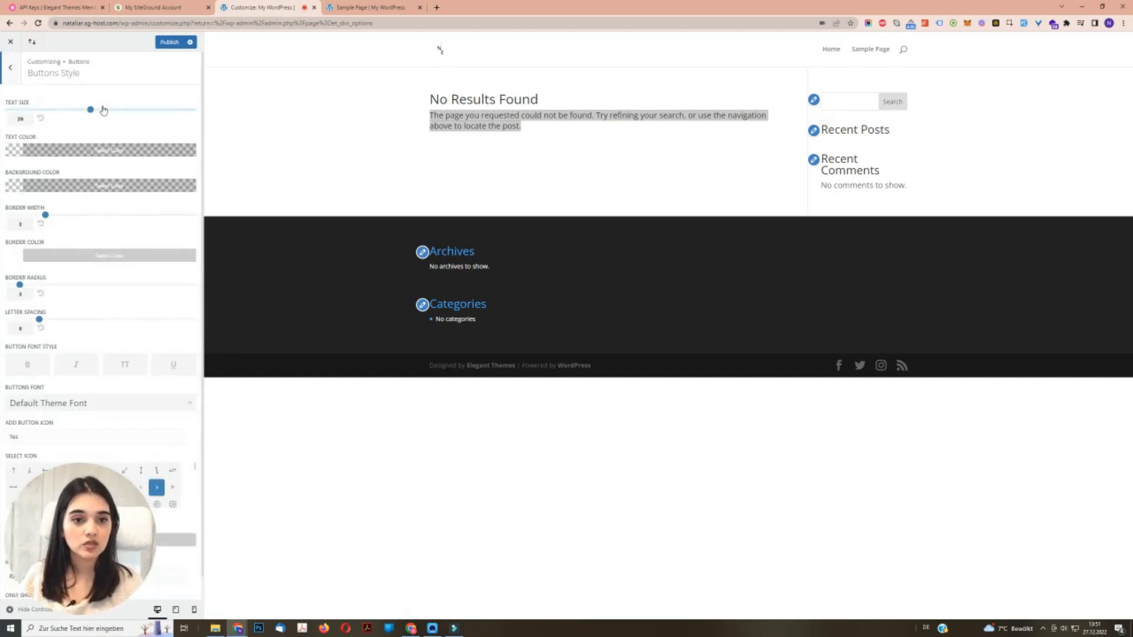
scroll(152, 327, down, 1)
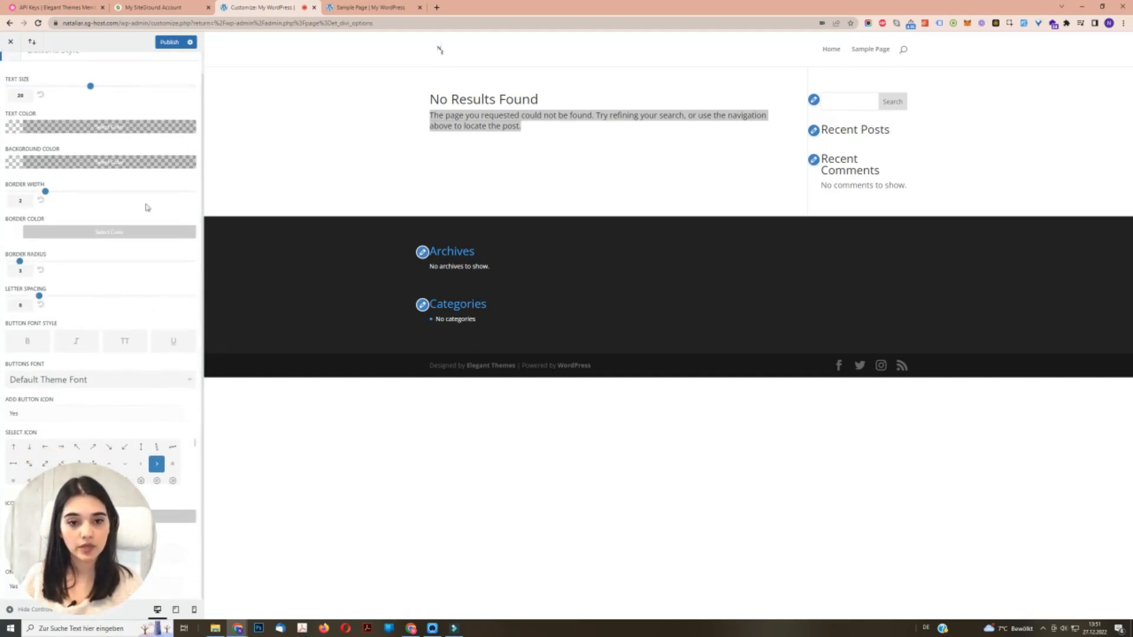
scroll(171, 295, up, 1)
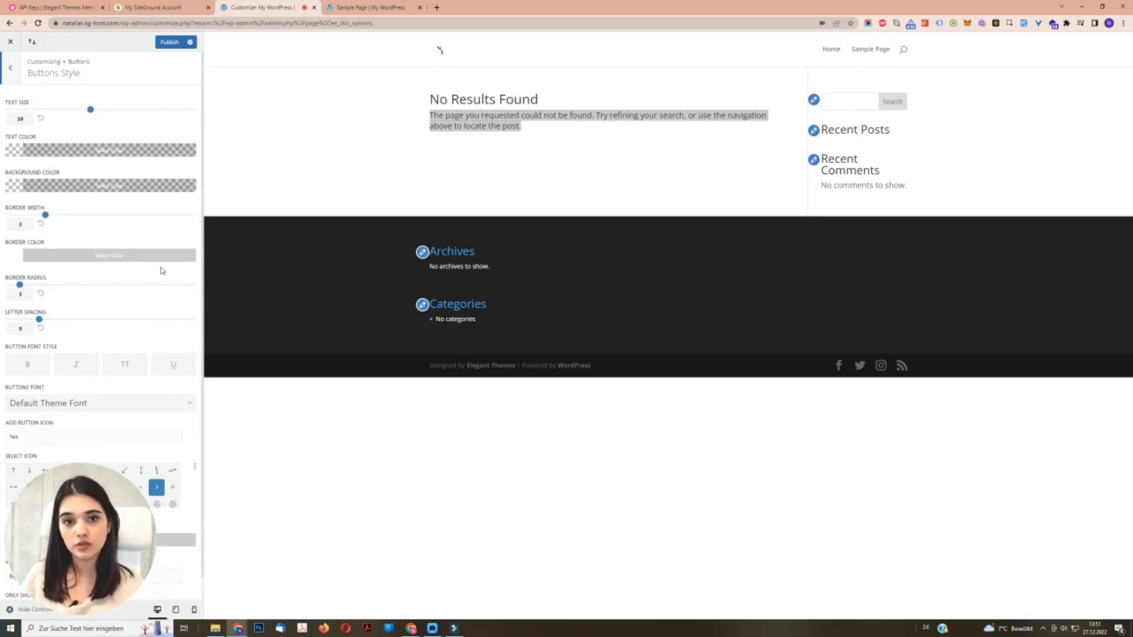
click(8, 72)
click(8, 72)
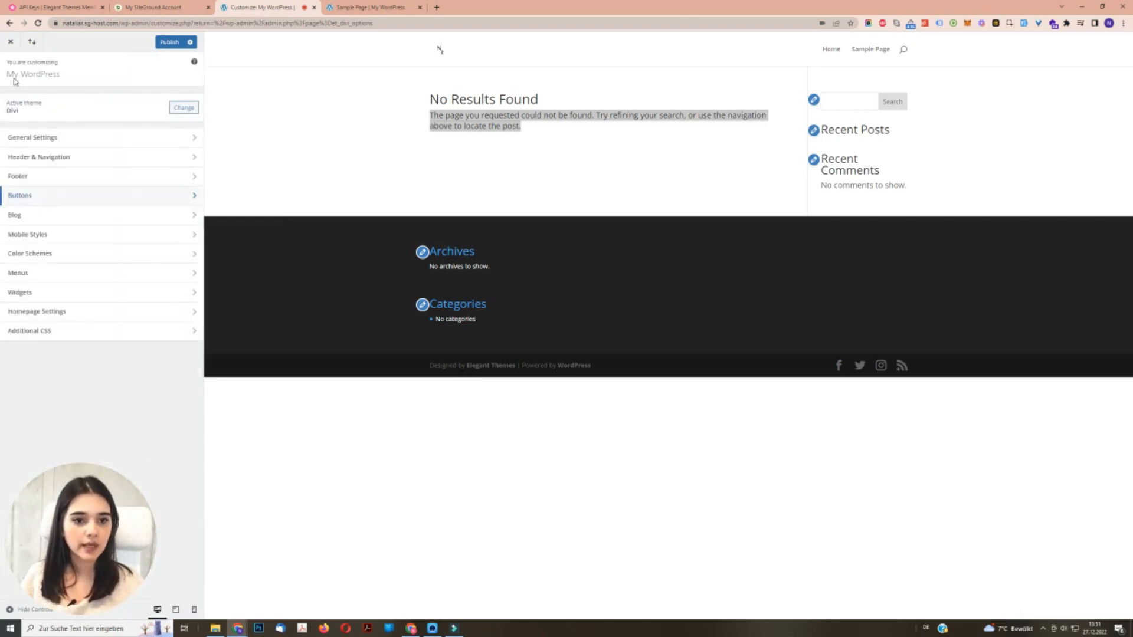
- In the Primary Menu Bar settings, set the logo max height to 100 and slightly increase the menu height to enlarge the header logo
click(113, 161)
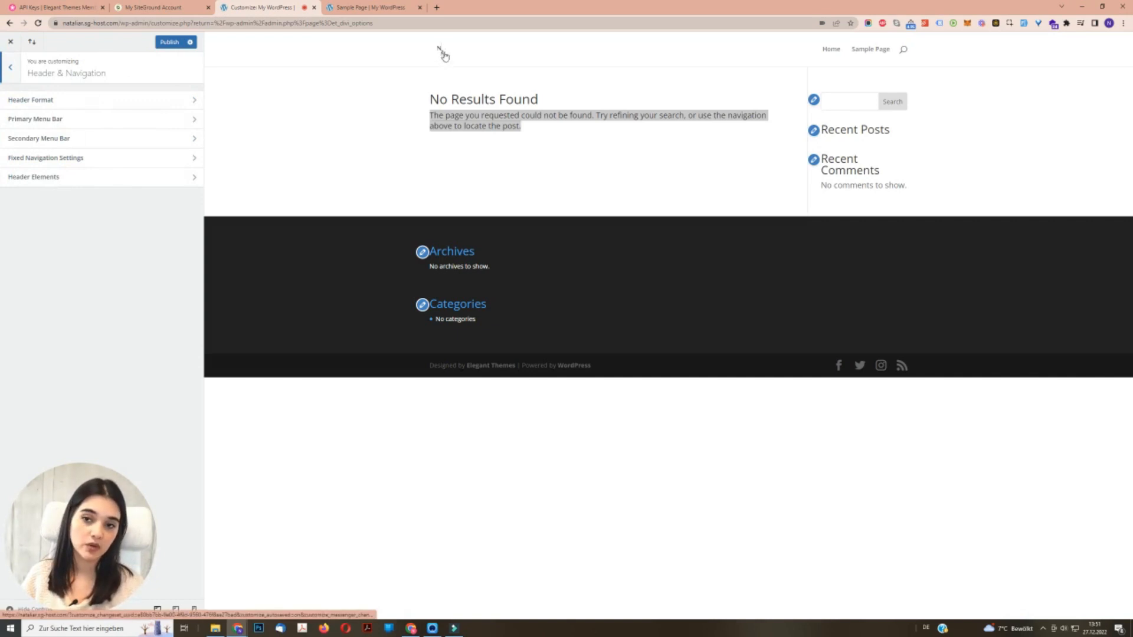
click(38, 119)
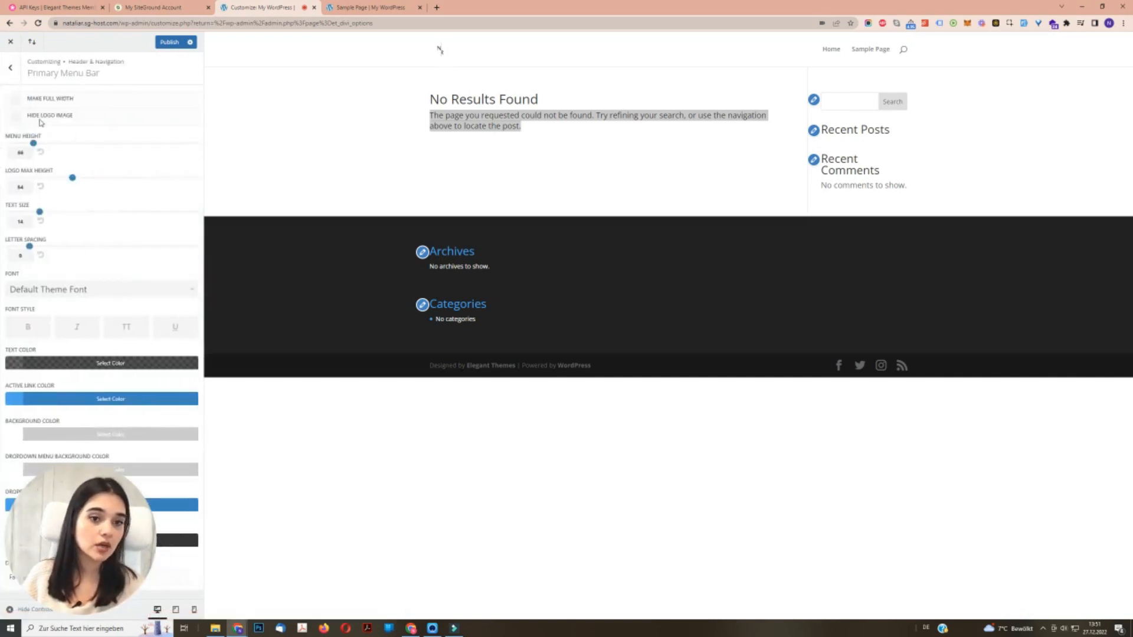
drag(71, 178, 206, 180)
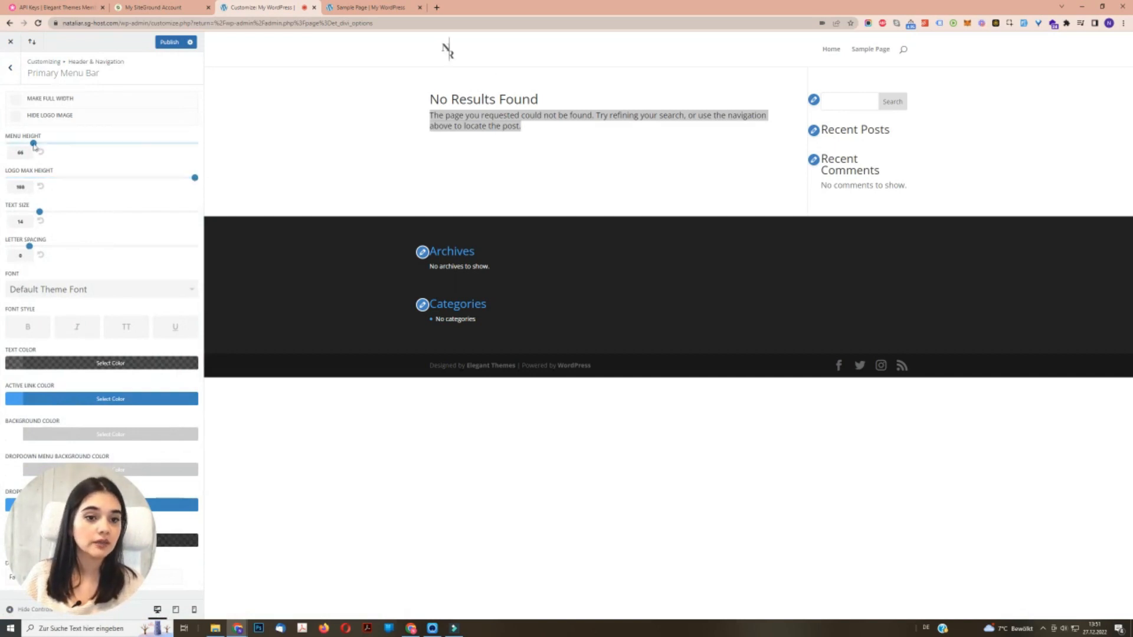
drag(34, 146, 46, 147)
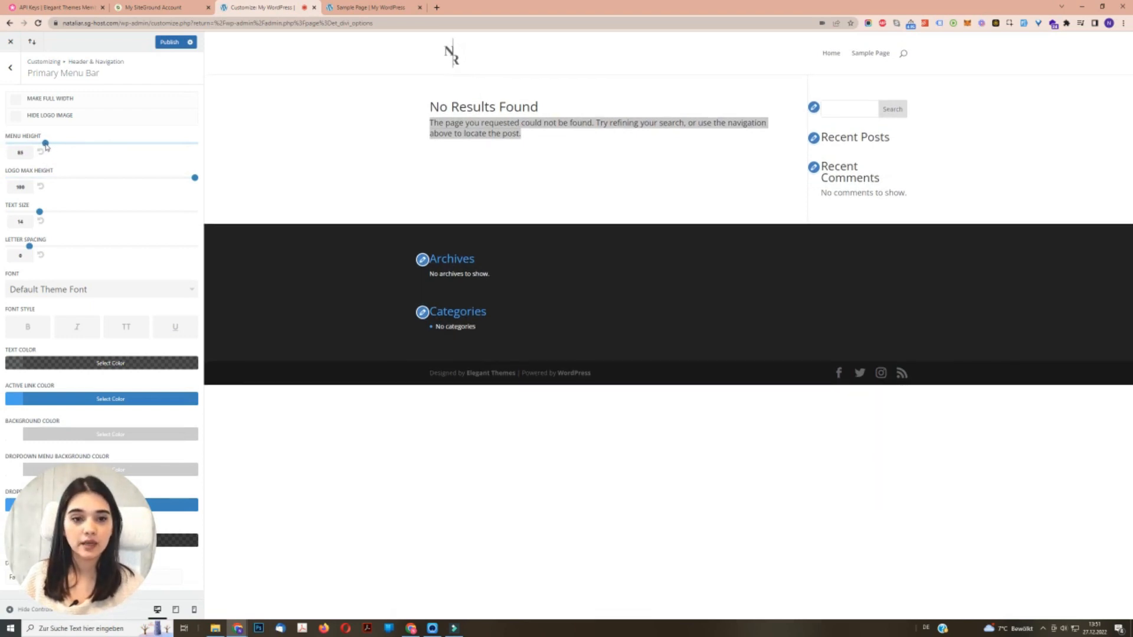